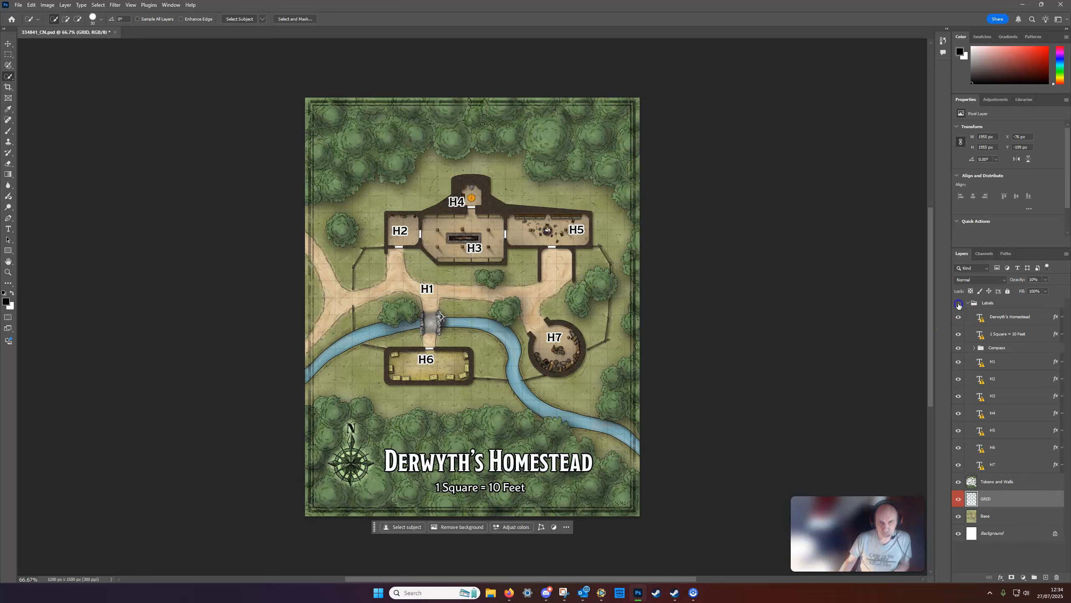
Hide the Labels group and the GRID layer so only the artwork layers remain displayed.
click(958, 304)
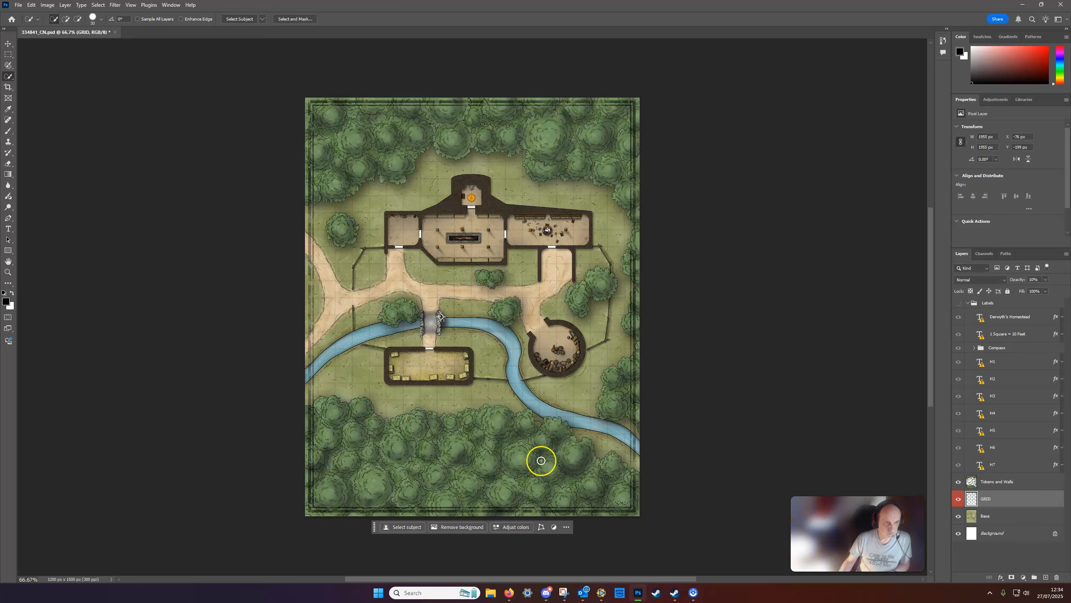
click(959, 499)
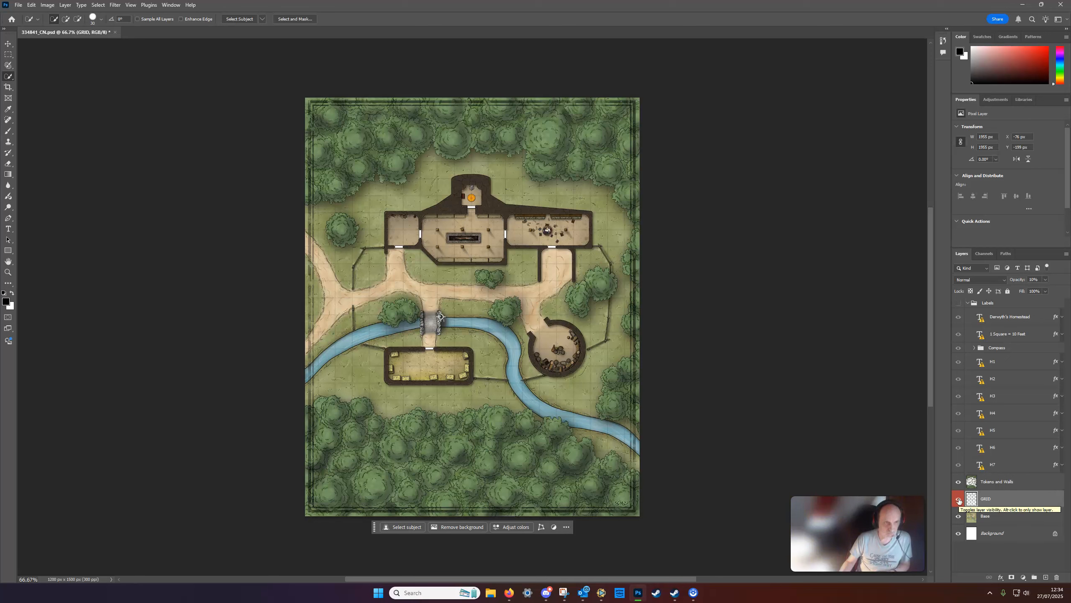
click(958, 499)
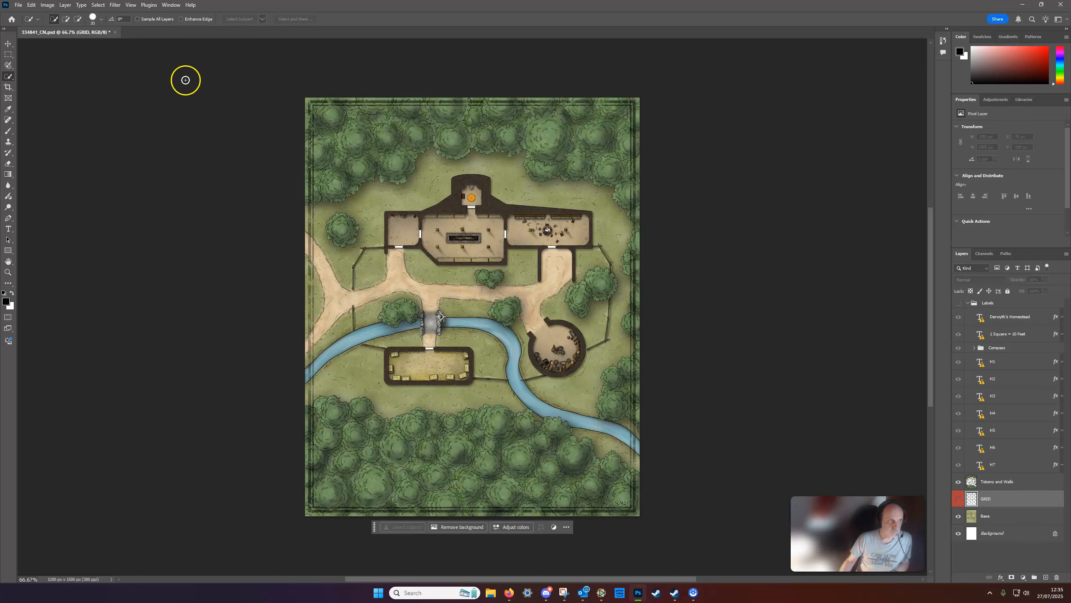
Check the image's width and height in pixels without resizing it.
click(47, 6)
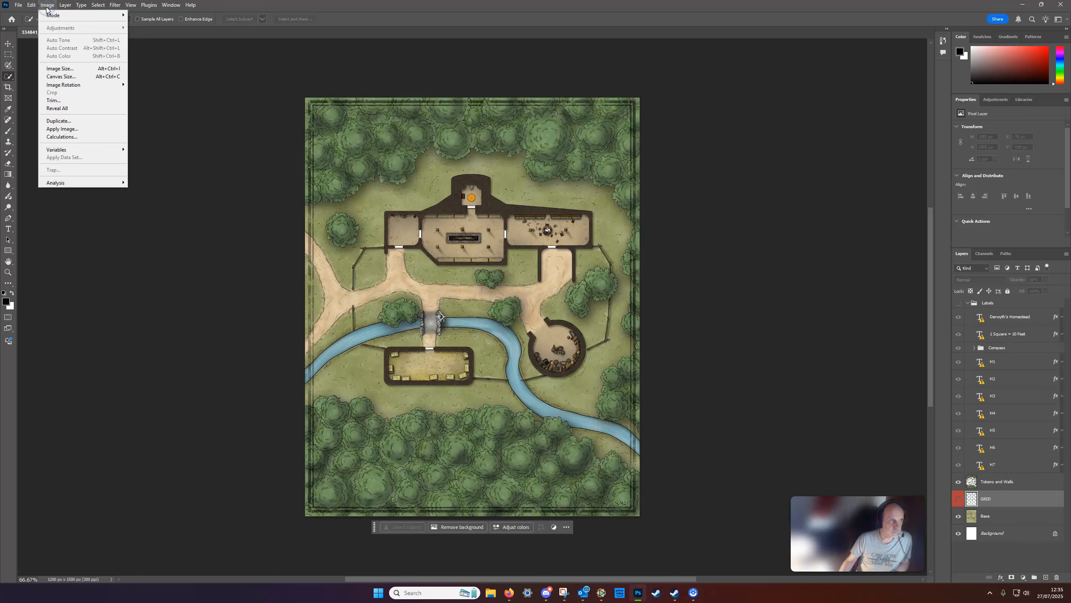
click(60, 68)
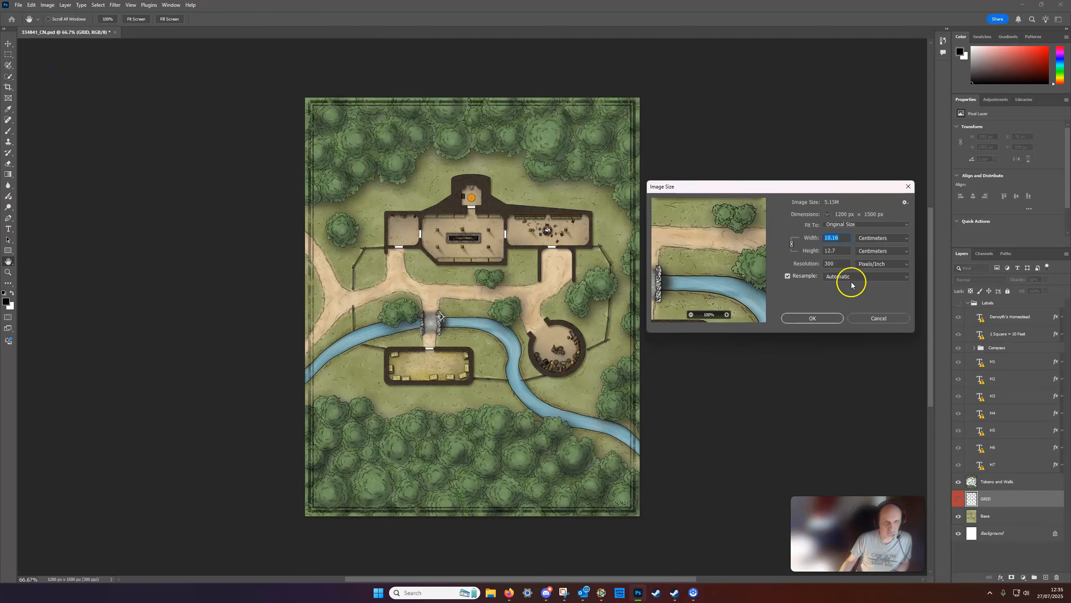
click(898, 238)
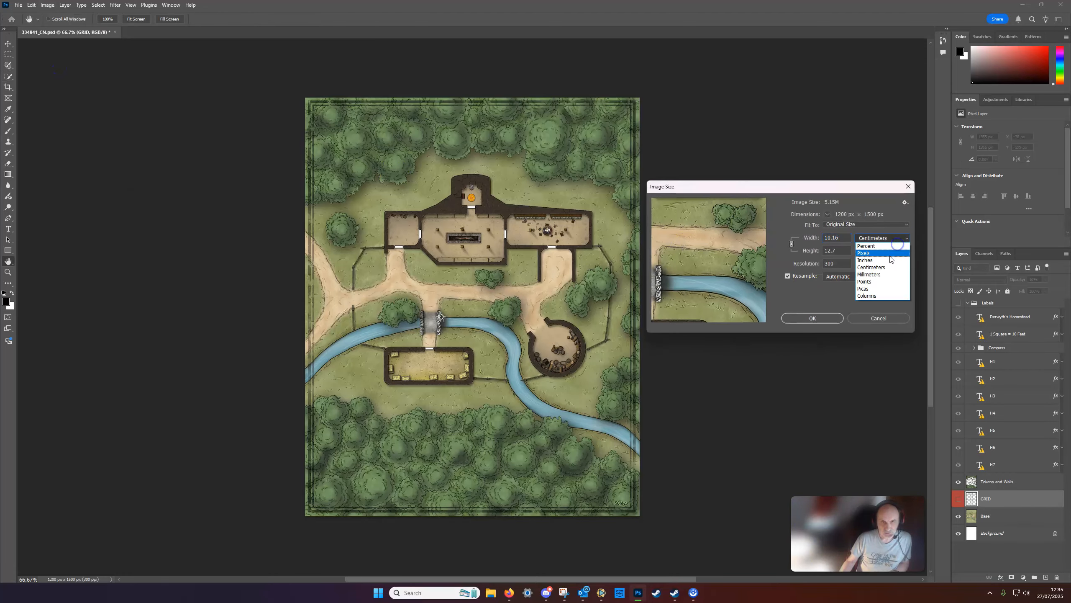
click(888, 253)
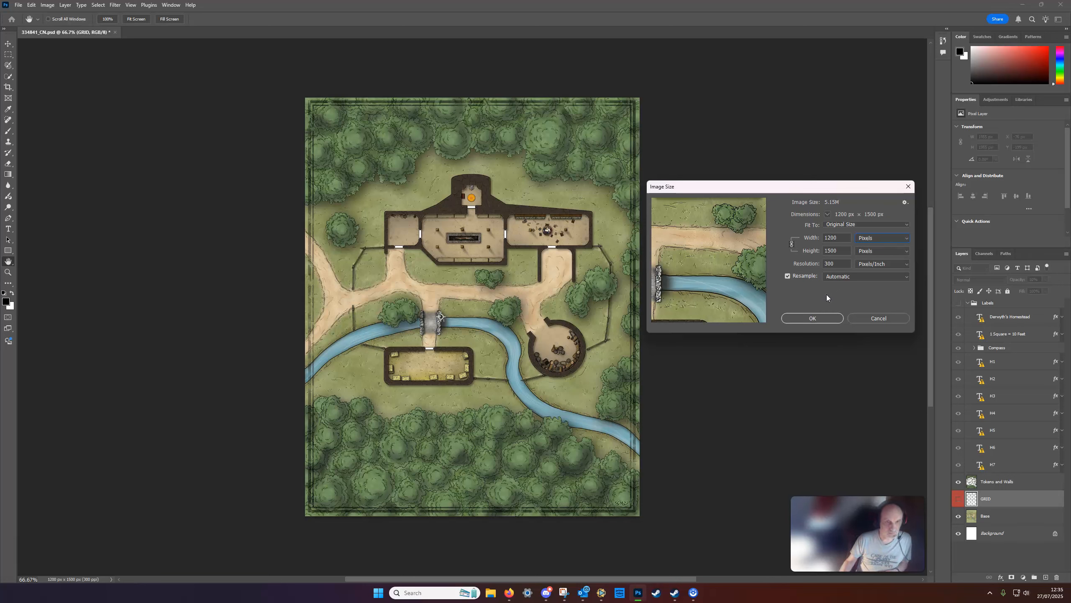
click(909, 186)
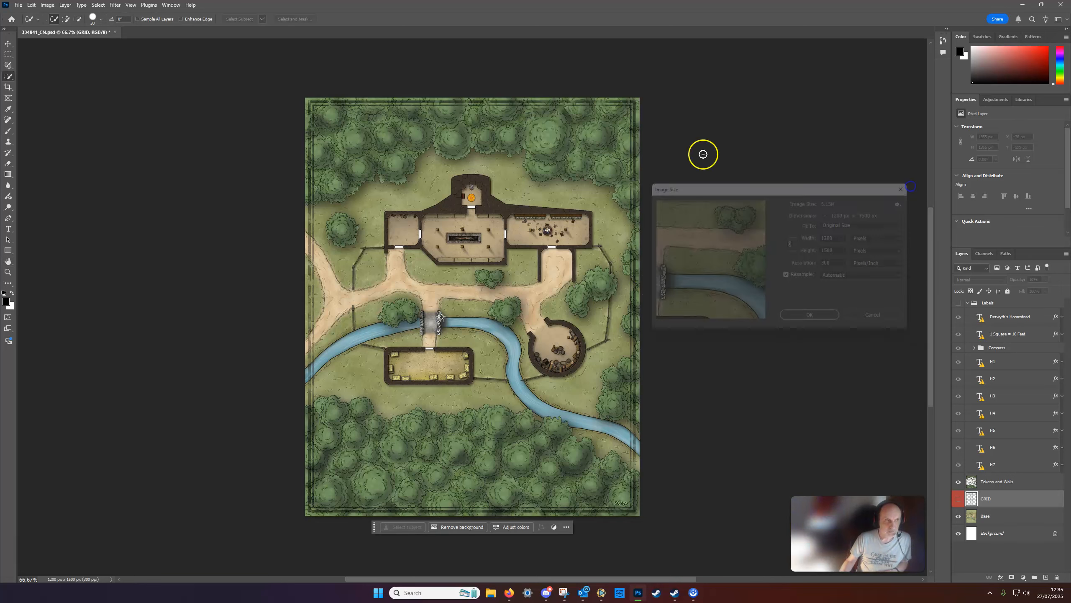
Check the image's colour mode and review its size and resolution without changing anything.
click(49, 9)
mouse_move(67, 15)
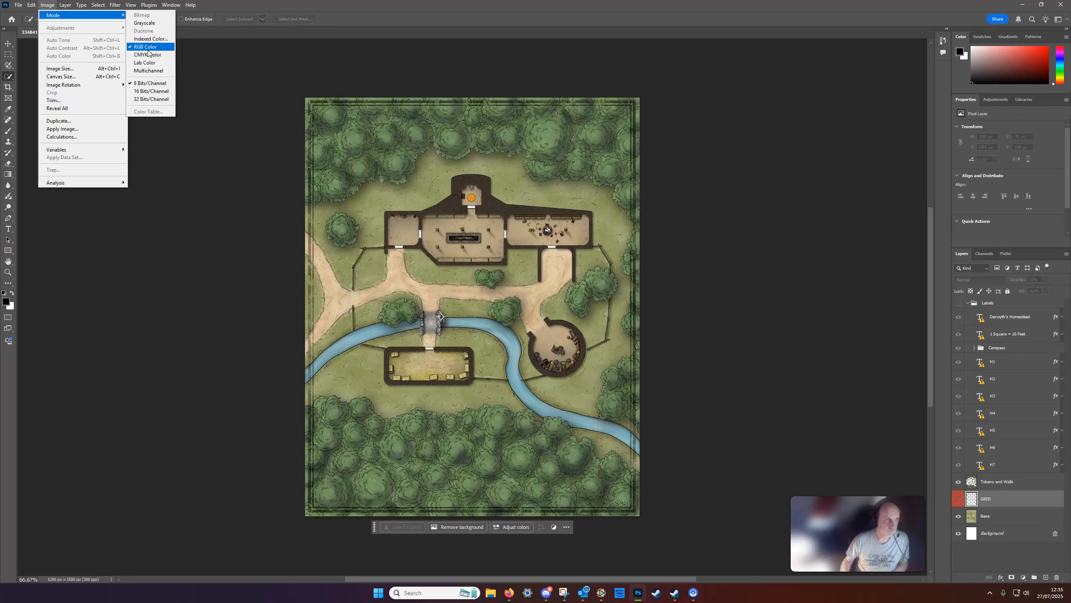
click(684, 290)
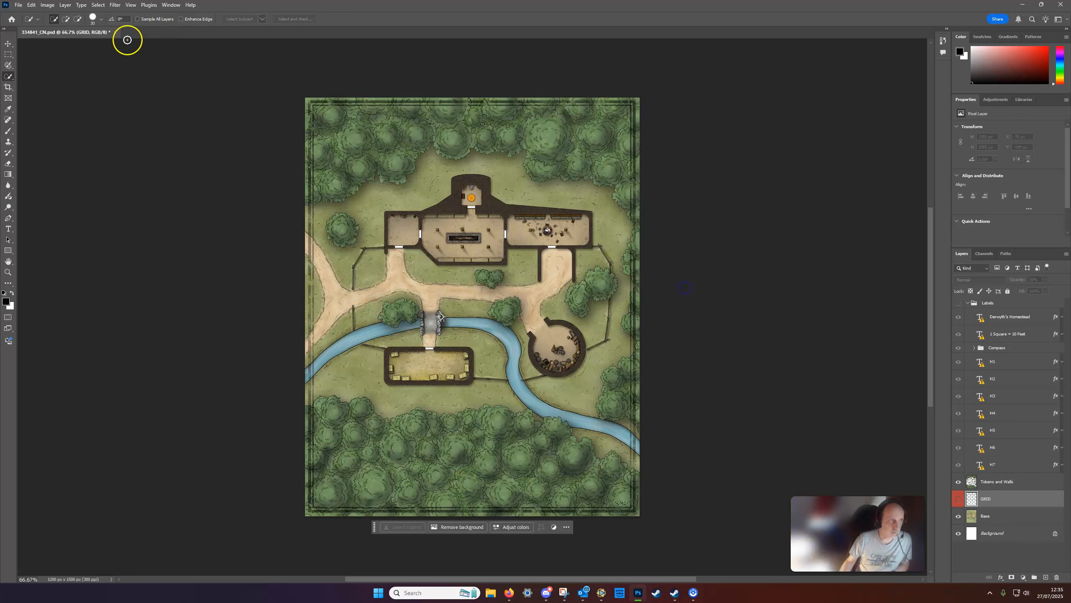
click(47, 5)
click(59, 69)
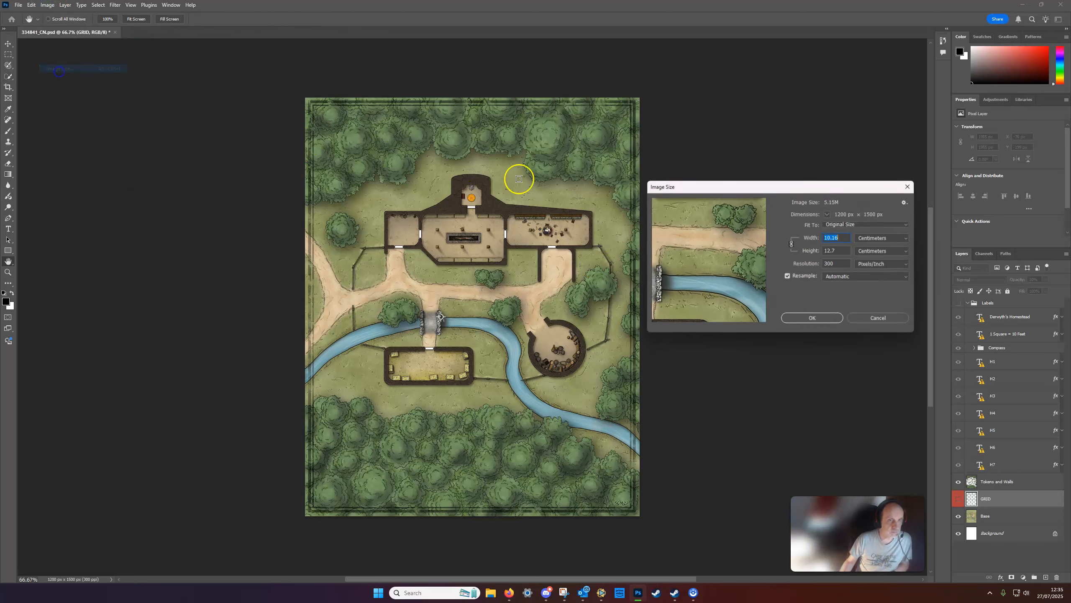
click(878, 318)
Start saving a copy of the map with WebP as the file format.
click(18, 6)
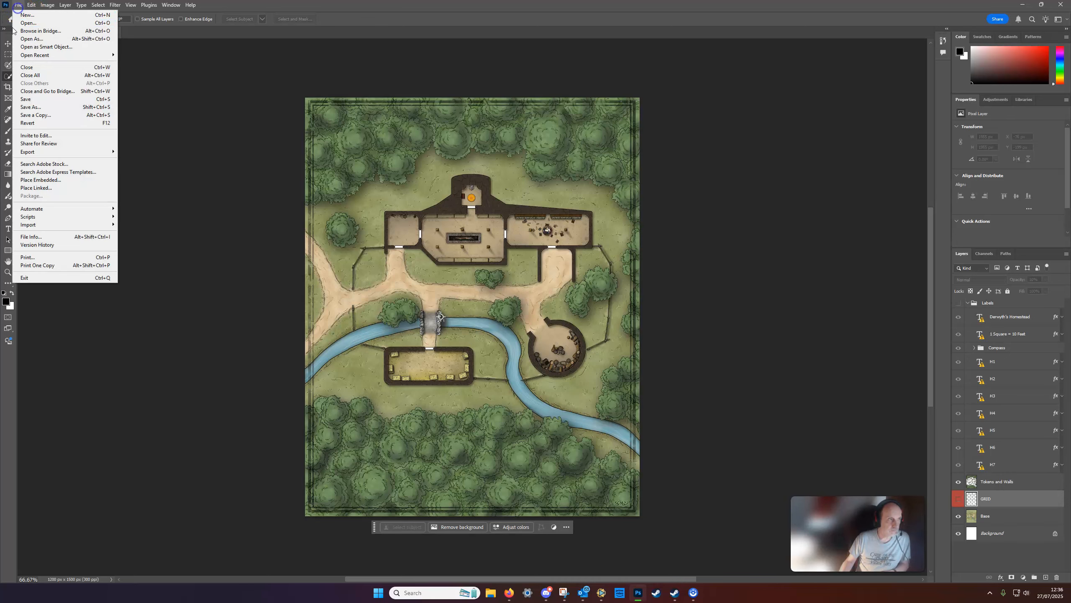
click(38, 114)
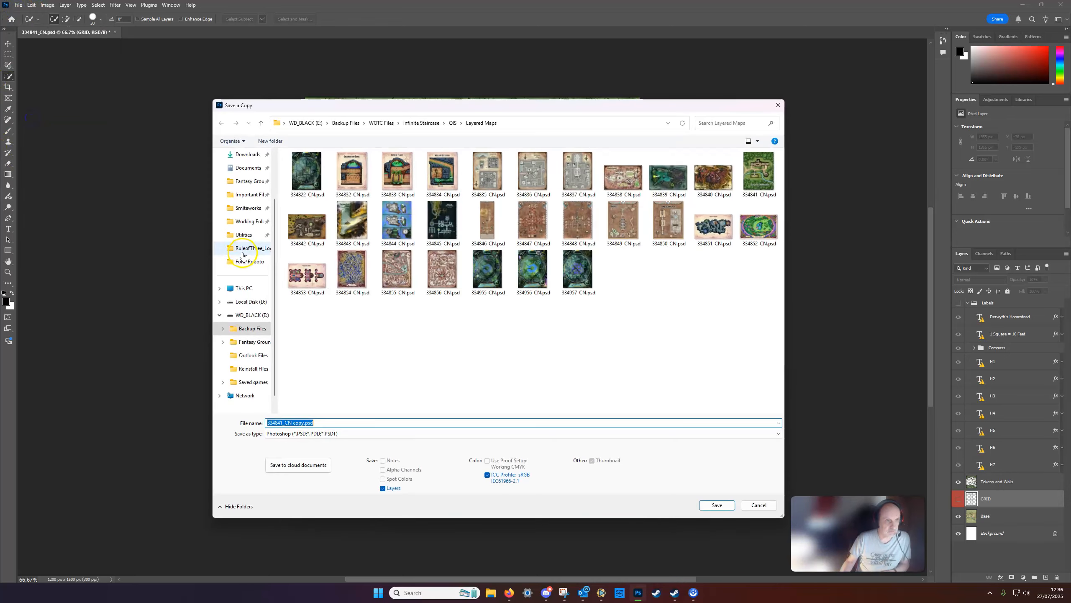
click(334, 434)
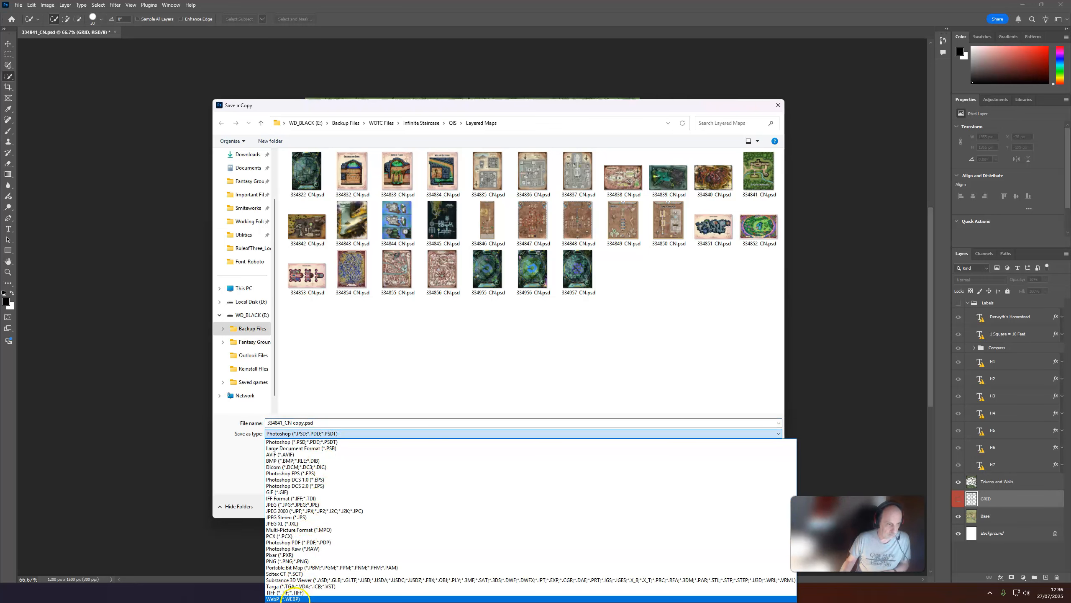
click(296, 599)
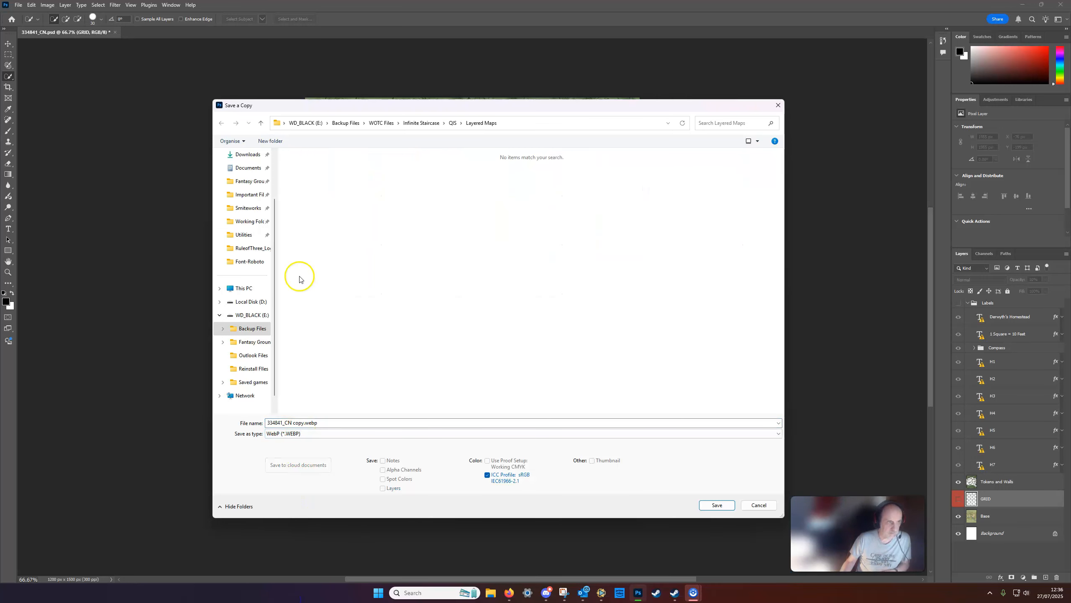
Choose the images folder of the Videos campaign, inside Fantasy Grounds' campaigns folder, as the save location.
drag(274, 251, 278, 195)
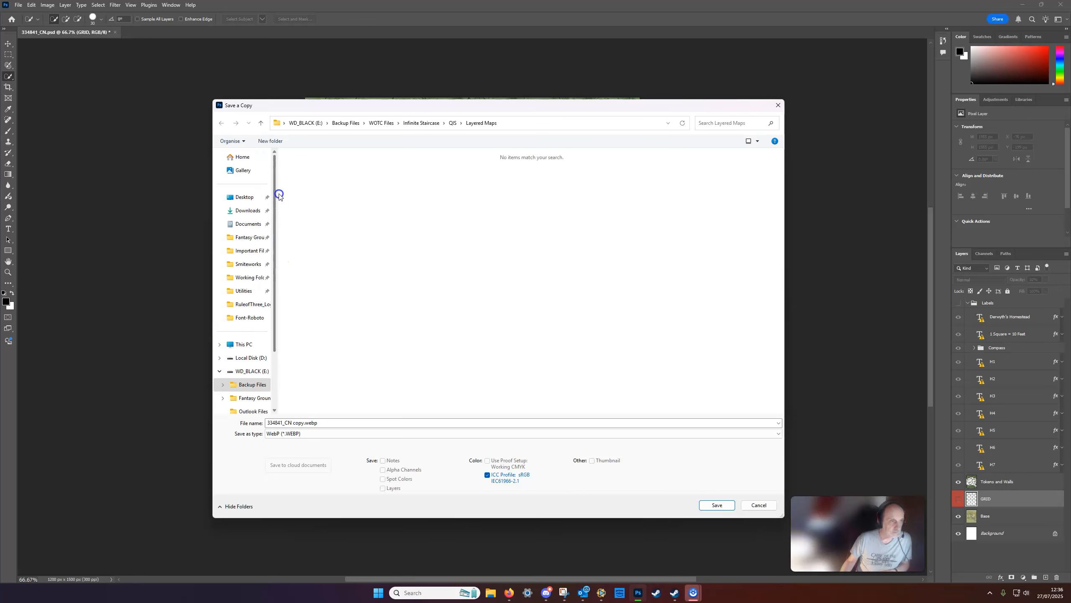
click(247, 242)
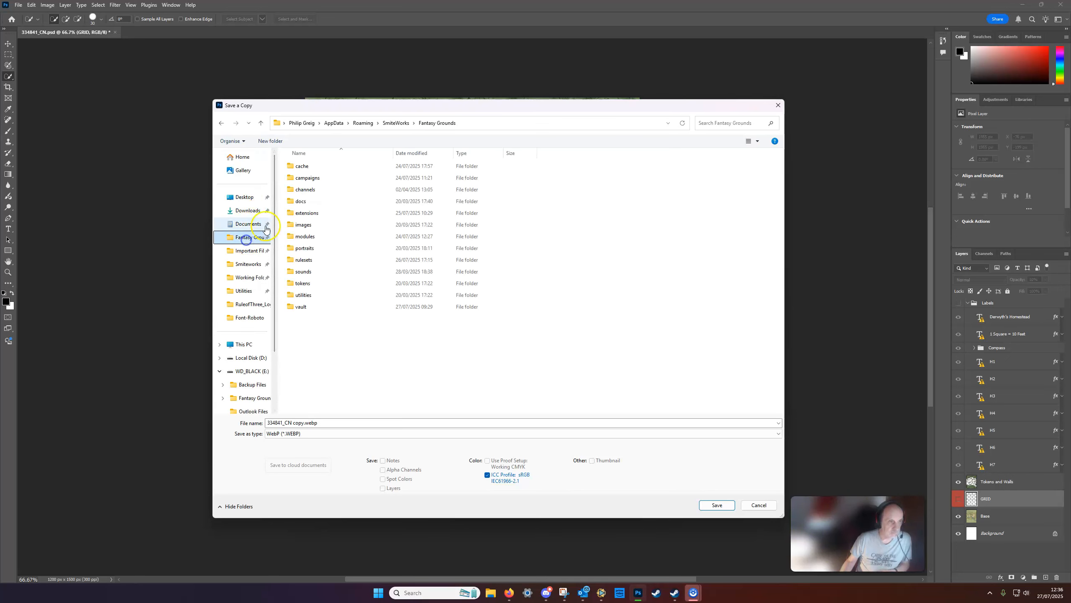
double_click(305, 176)
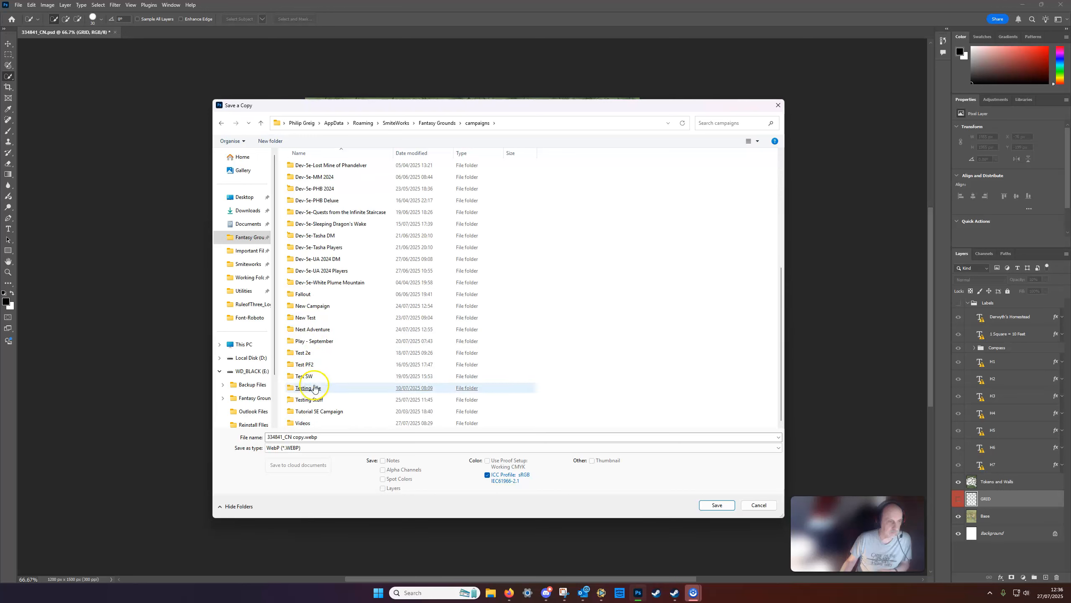
double_click(307, 420)
double_click(307, 166)
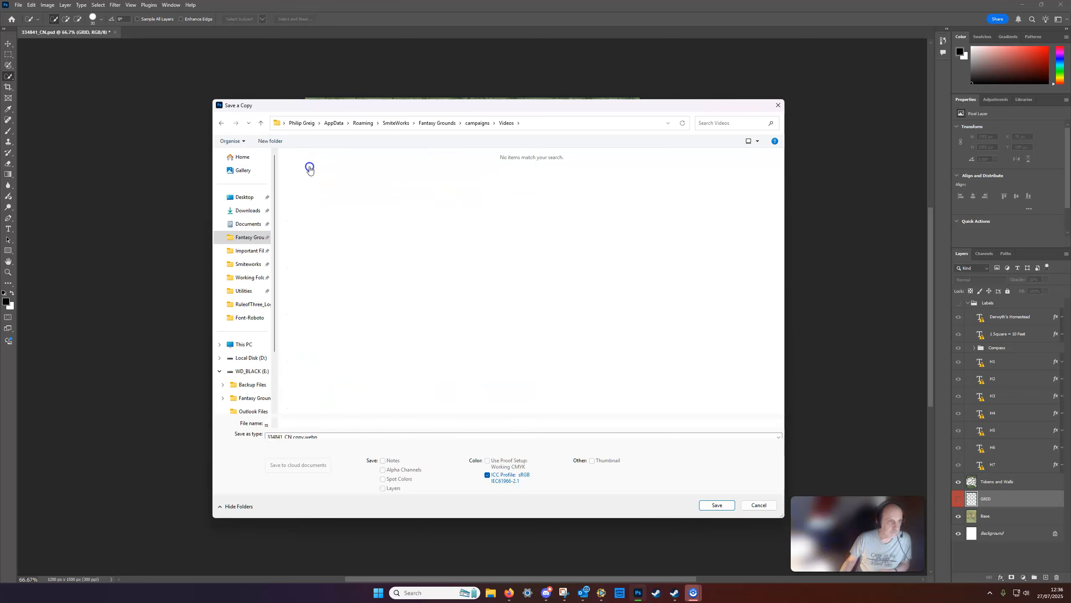
Name the copy A Map and save it as WebP with lossy compression at quality 100.
click(323, 421)
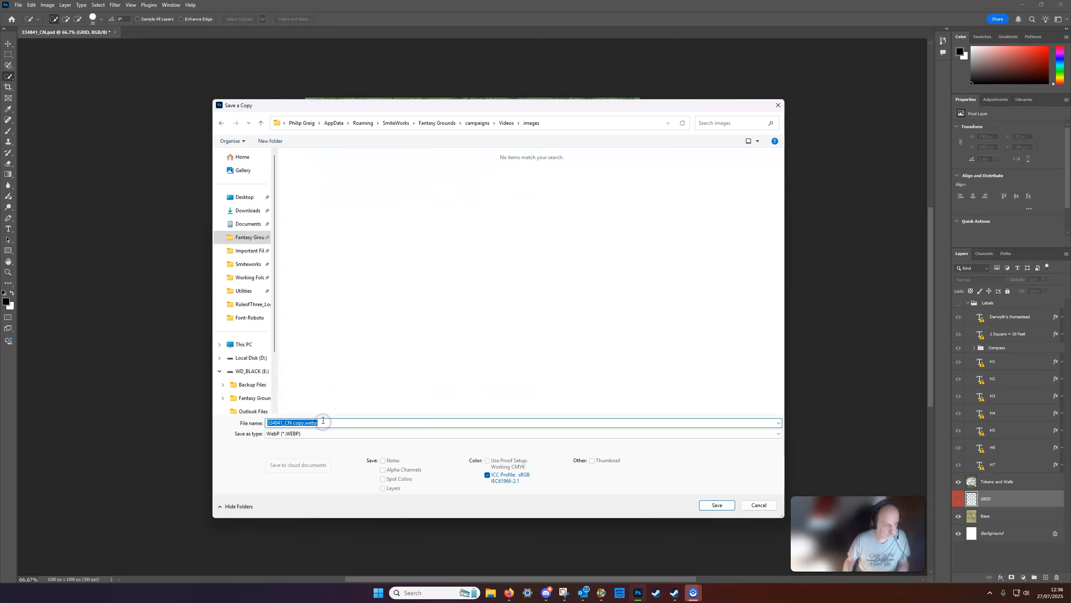
text(A Map)
click(717, 506)
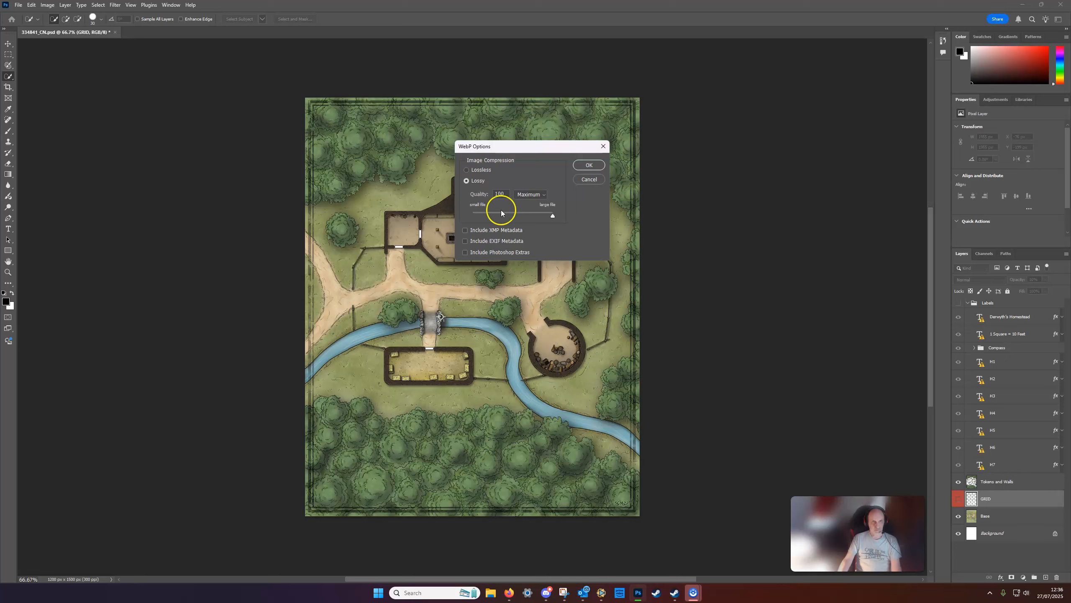
click(588, 165)
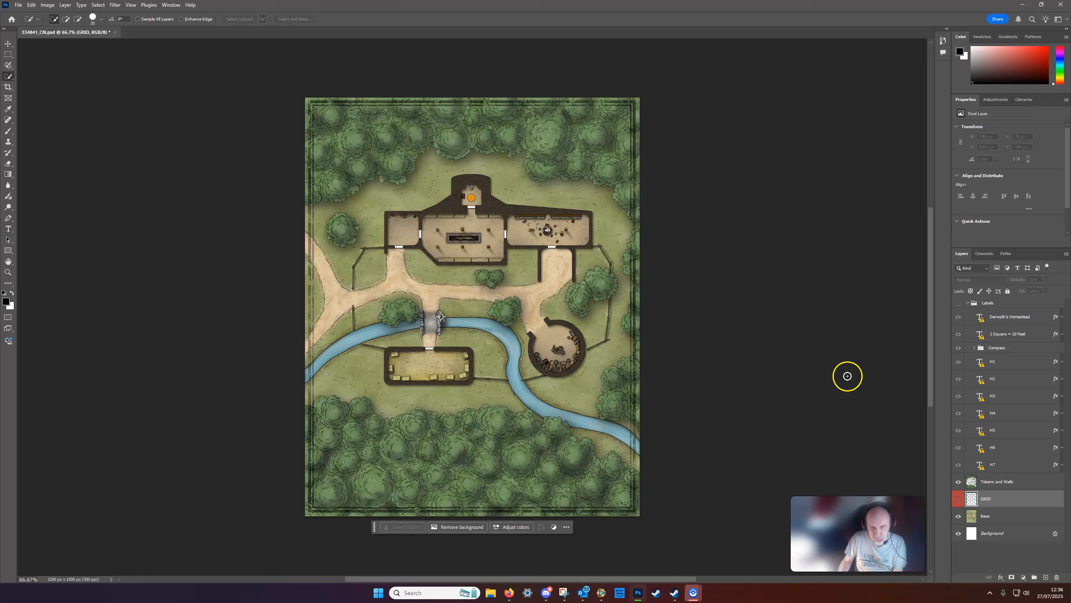
Show the Labels group and hide the Tokens and Walls, Base and Background layers.
click(959, 303)
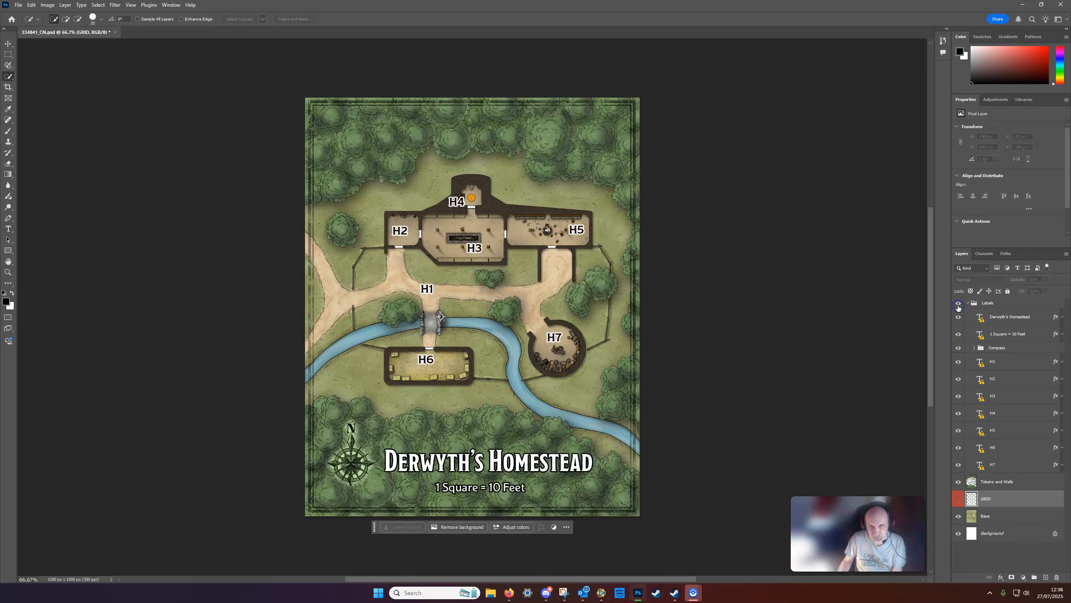
click(958, 482)
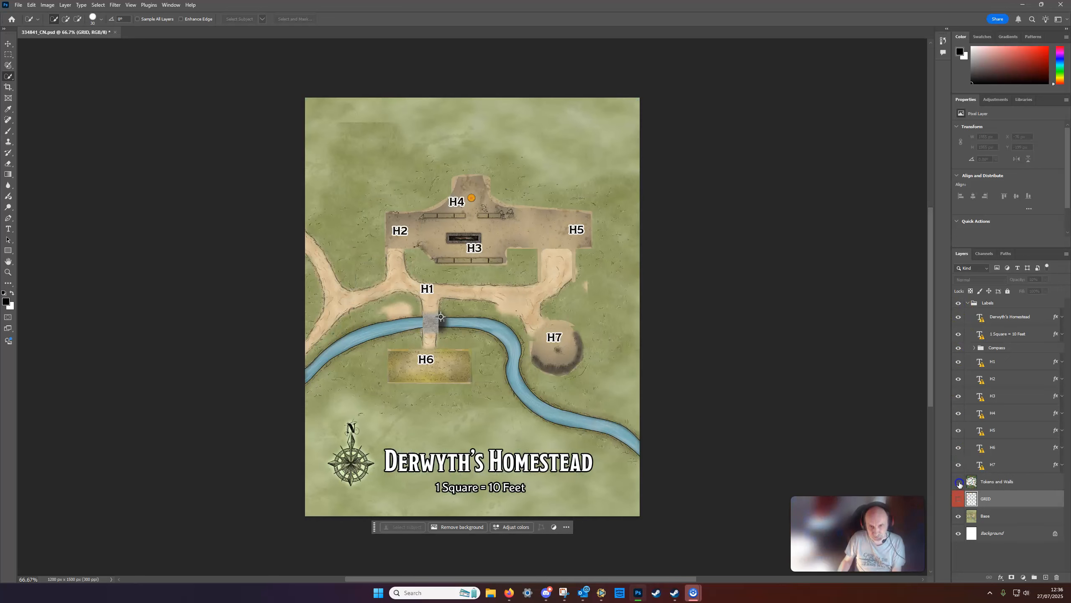
click(958, 516)
click(959, 533)
Start saving a WebP copy of the labels into the Videos campaign's images folder of Fantasy Grounds.
key(ctrl+alt+s)
click(249, 237)
double_click(312, 178)
scroll(323, 346, down, 10)
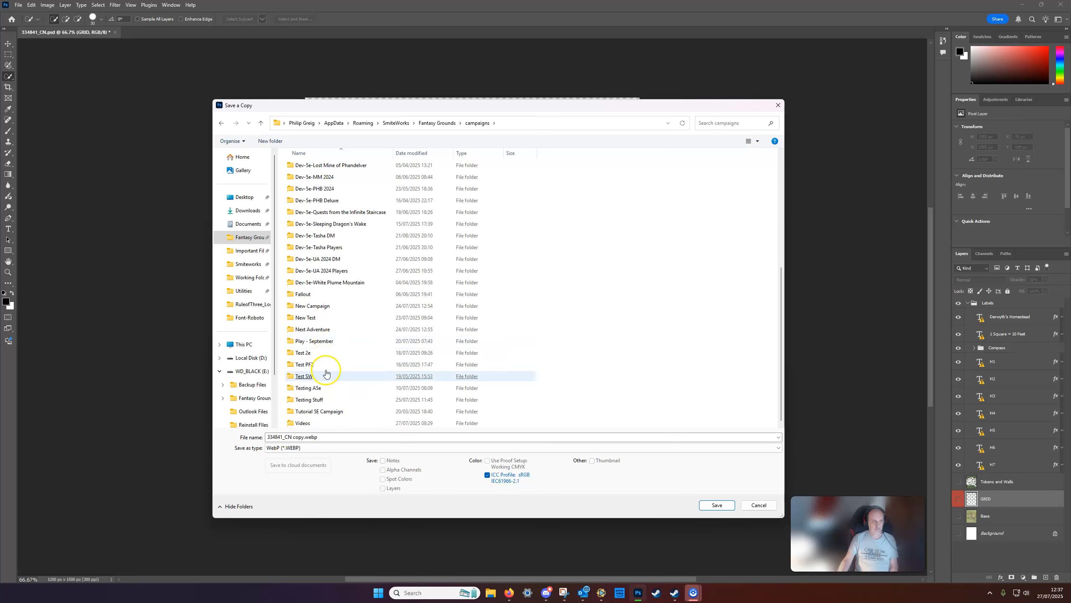
double_click(312, 424)
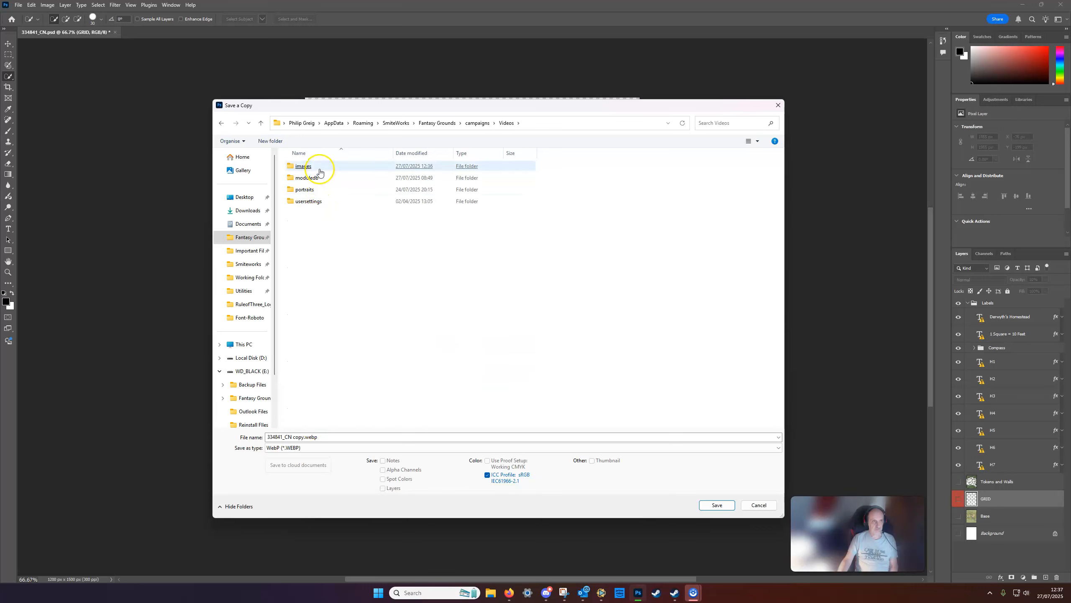
double_click(310, 165)
Name the labels copy Dm Layer and save it with lossy WebP compression at quality 100.
triple_click(321, 423)
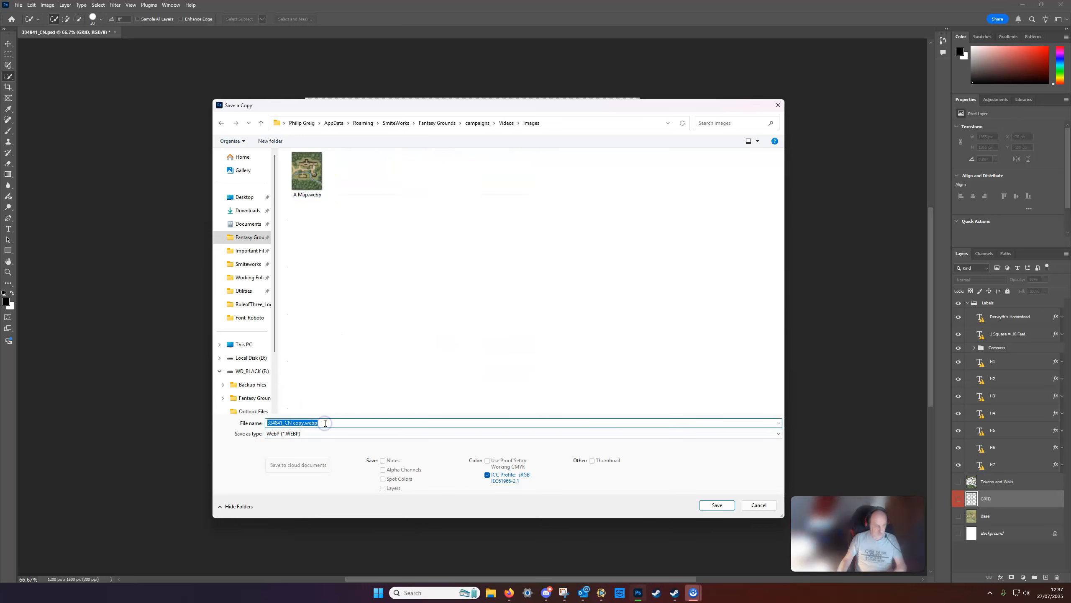
text(Dm Layer)
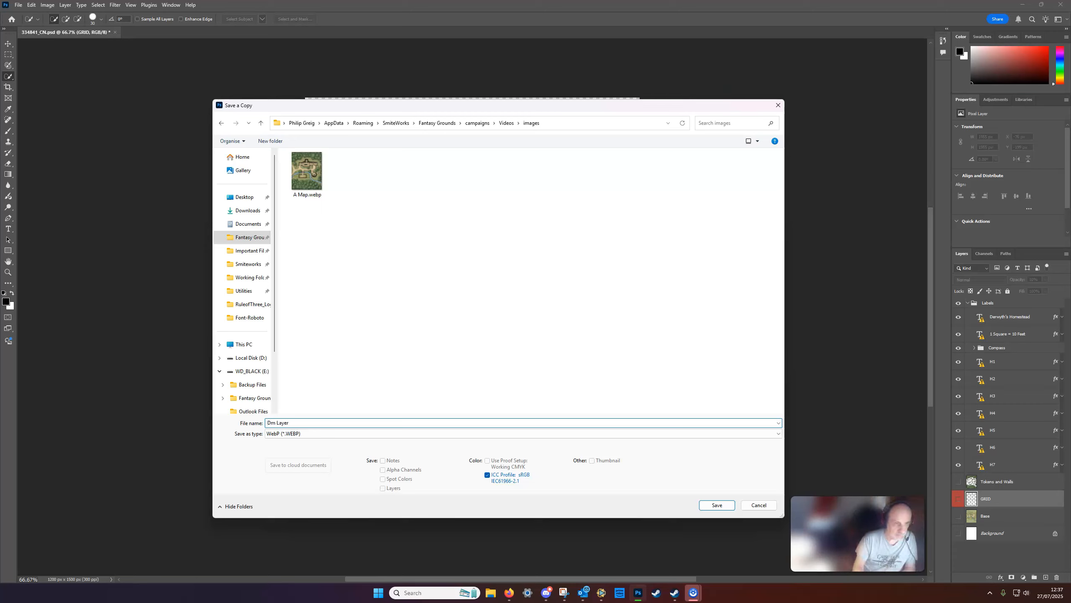
click(717, 505)
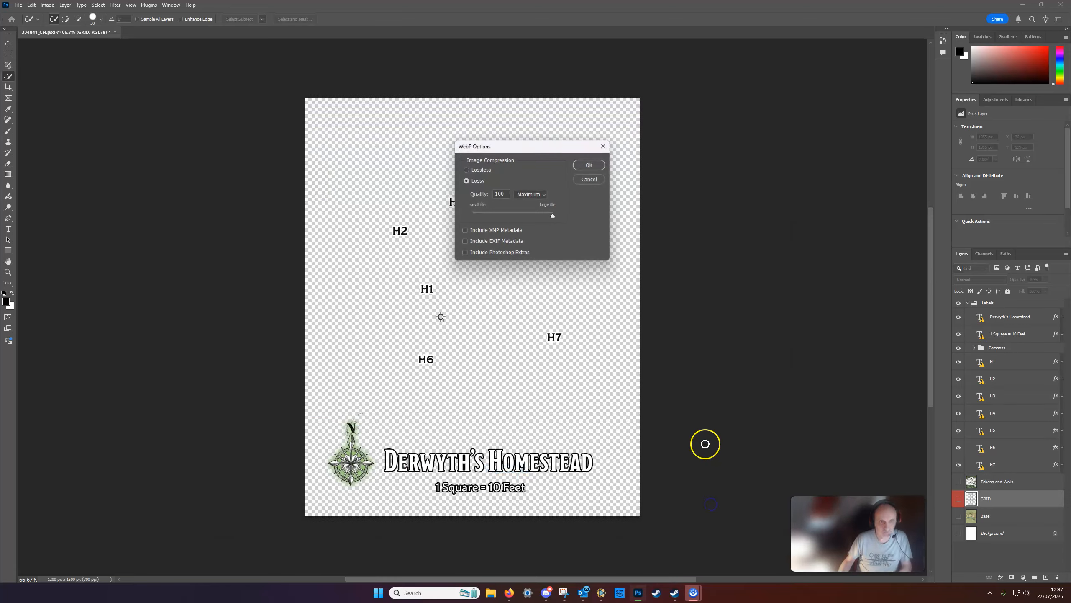
click(590, 166)
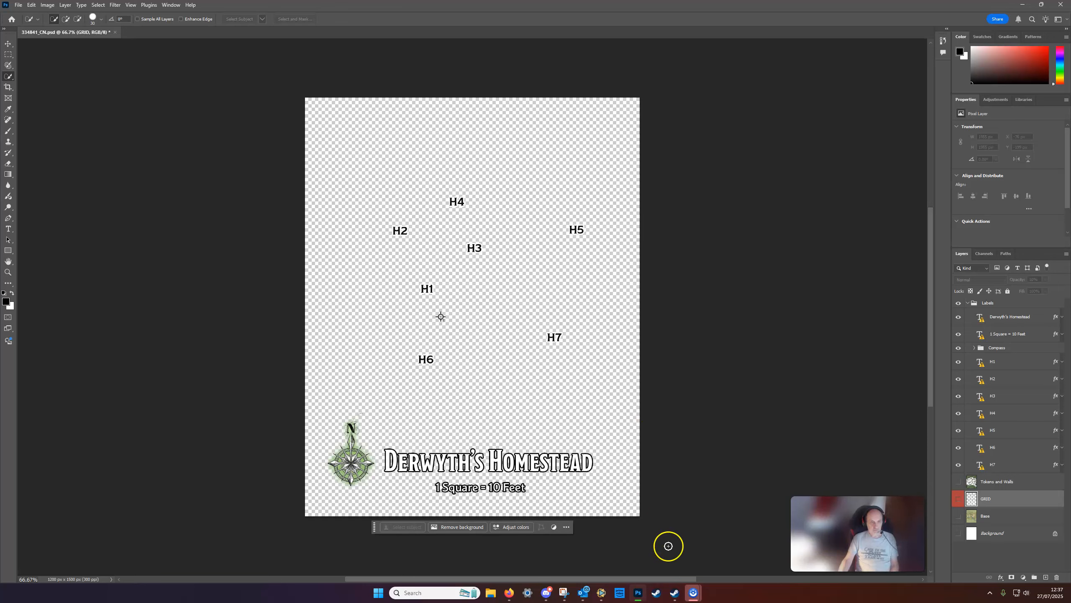
Switch to Fantasy Grounds, open the assets library, refresh it and show the campaign's images.
click(600, 595)
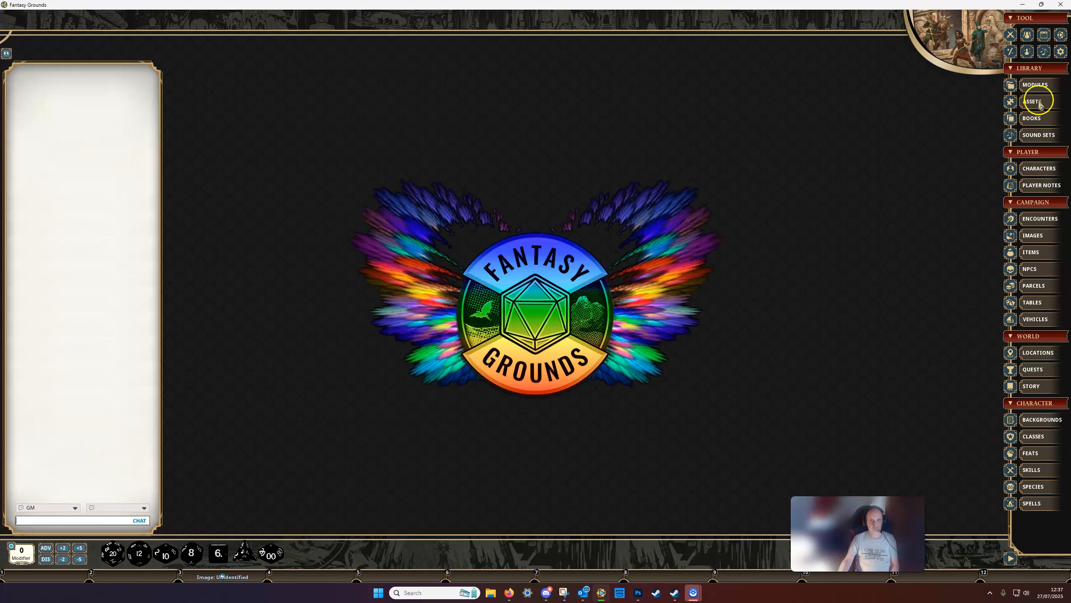
click(1034, 102)
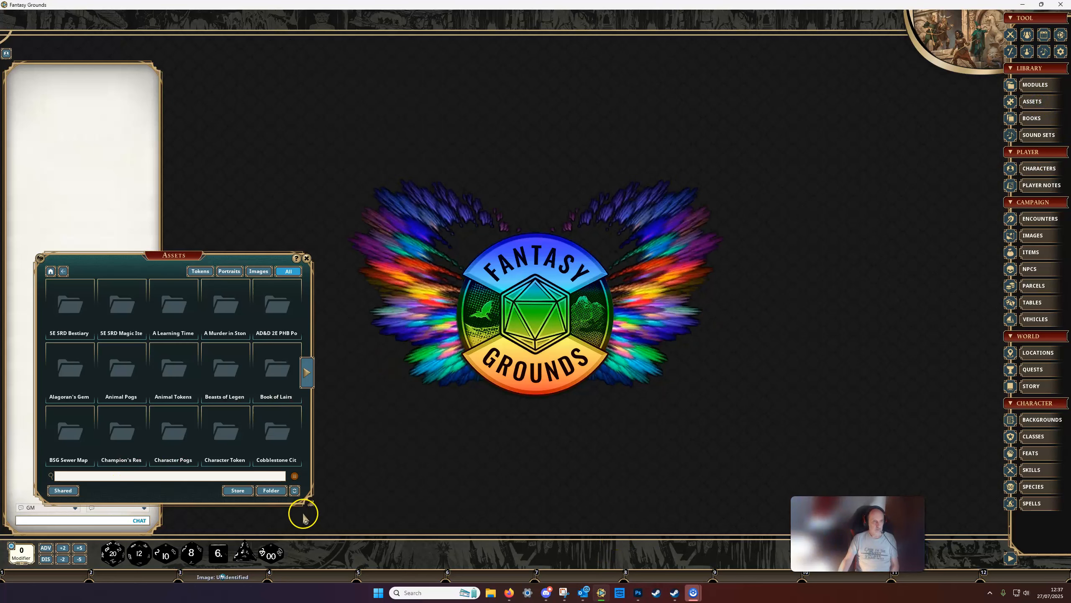
click(293, 493)
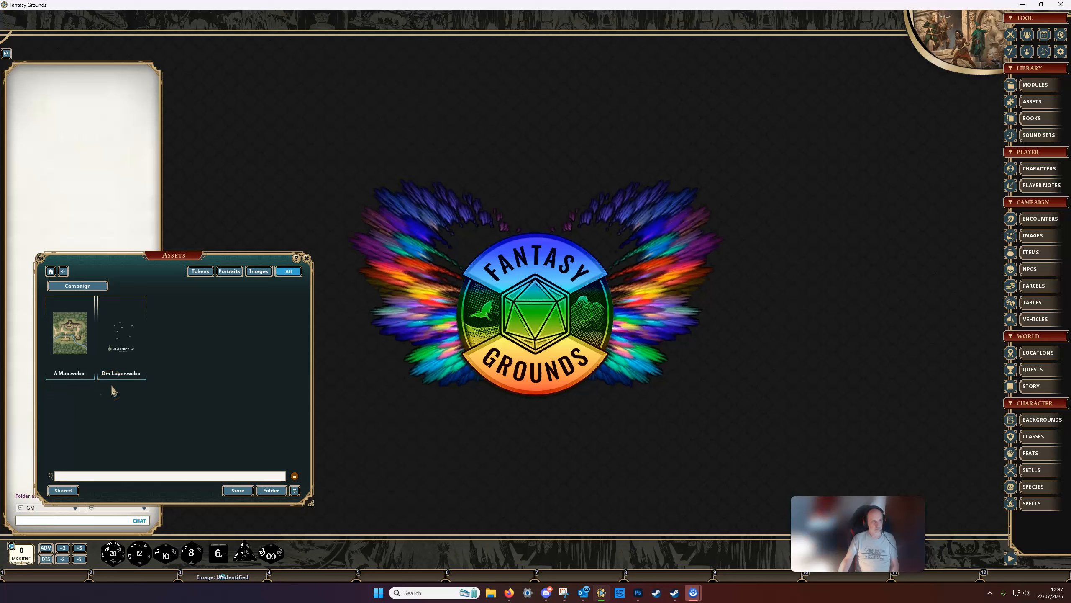
Create a map record from the A Map.webp asset, and reposition and enlarge the map's window.
click(66, 333)
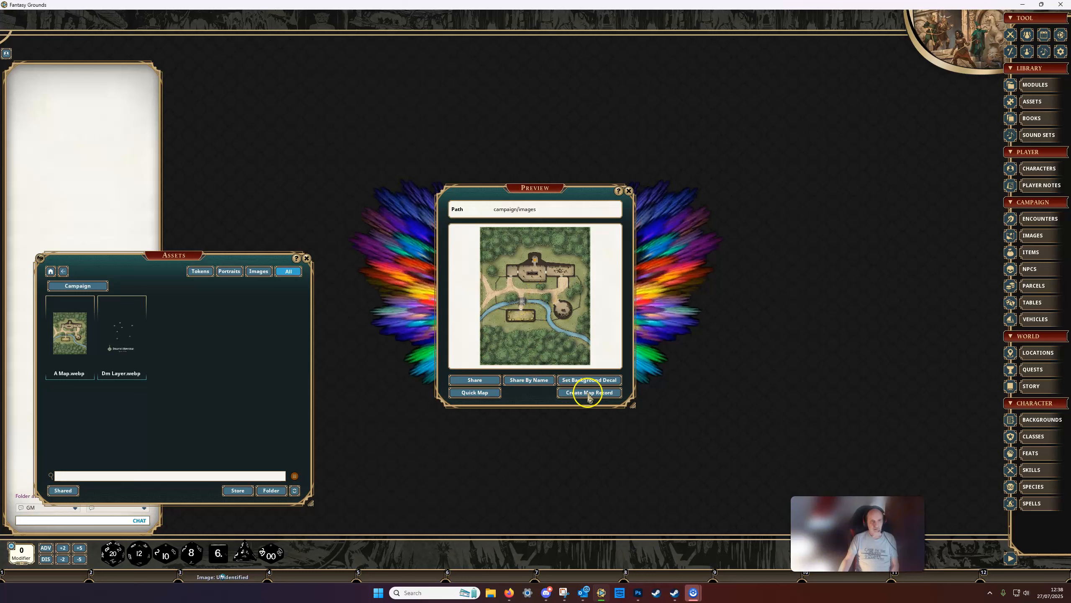
click(589, 393)
drag(550, 174, 565, 104)
drag(673, 348, 833, 448)
scroll(545, 301, up, 5)
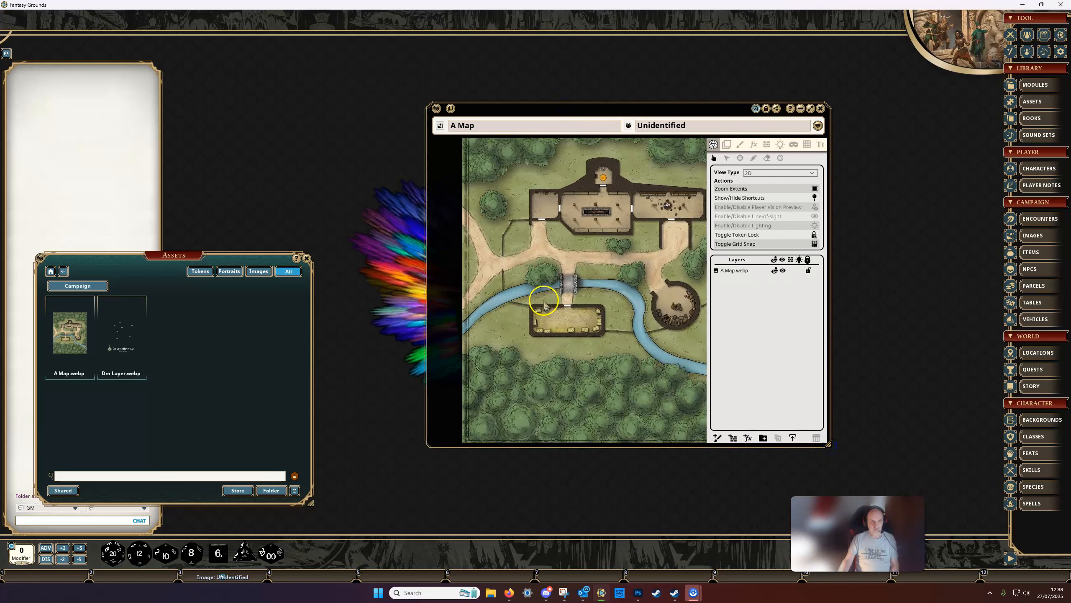
Open the Videos campaign's images folder in File Explorer, examine the details of A Map.webp, and close the folder.
scroll(548, 301, down, 5)
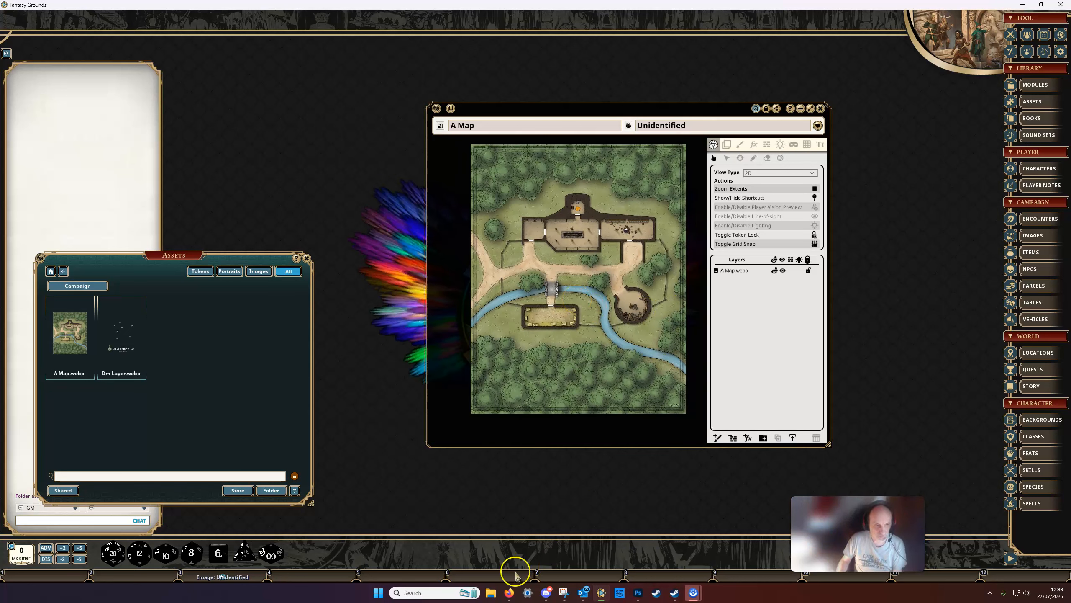
click(490, 593)
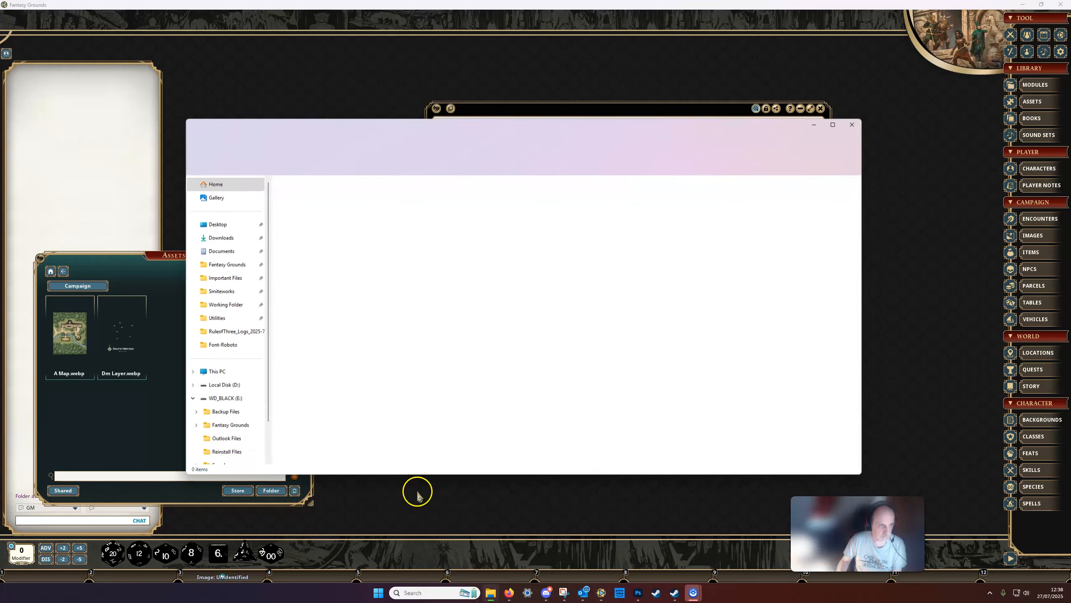
click(238, 265)
double_click(296, 207)
scroll(305, 287, down, 5)
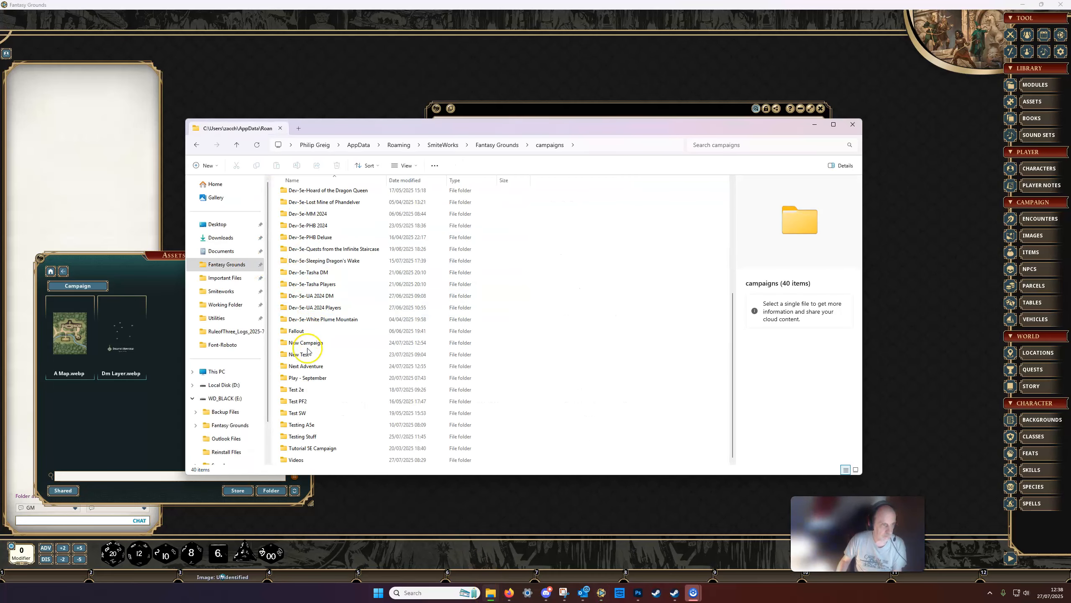
double_click(296, 460)
double_click(299, 193)
click(299, 200)
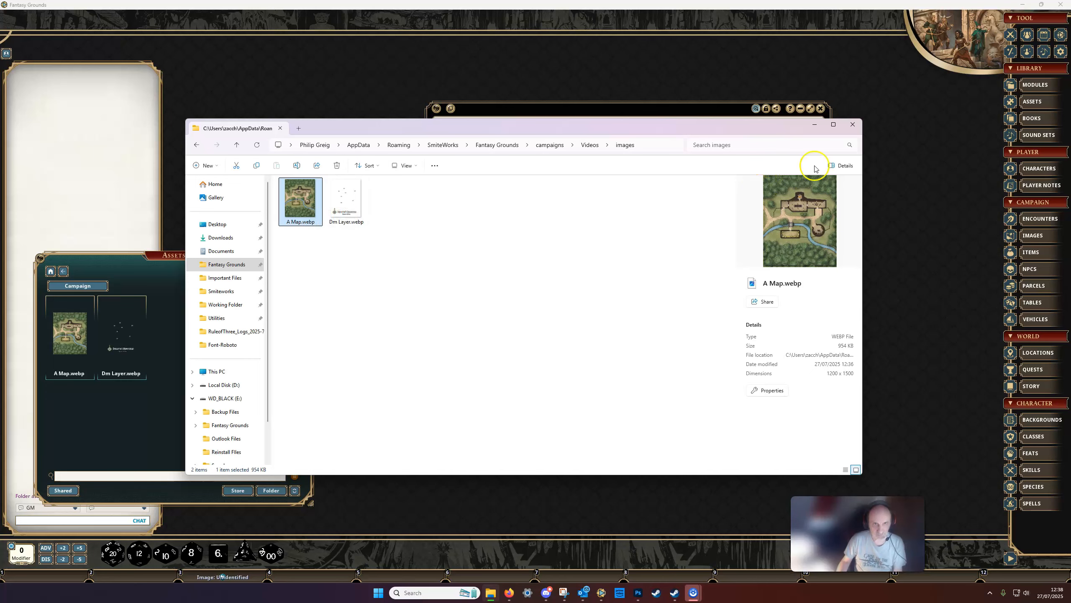
click(853, 126)
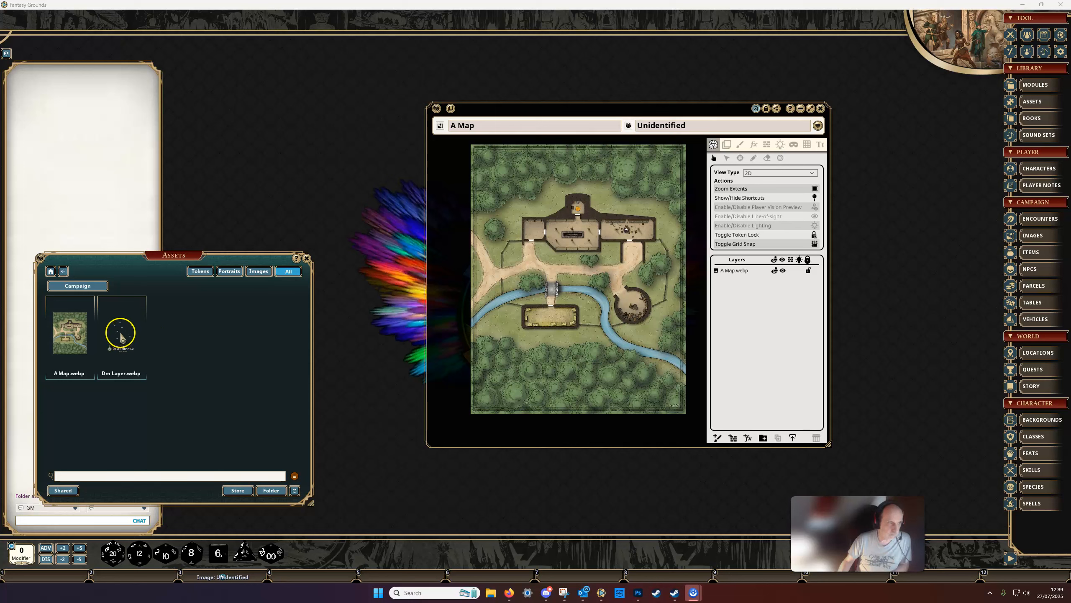
Add the Dm Layer.webp asset to the map as a layer over the base image, and select the A Map.webp layer.
drag(121, 336, 578, 347)
drag(579, 288, 578, 279)
scroll(607, 293, up, 1)
mouse_move(607, 294)
mouse_down()
mouse_move(608, 321)
mouse_move(607, 292)
mouse_up()
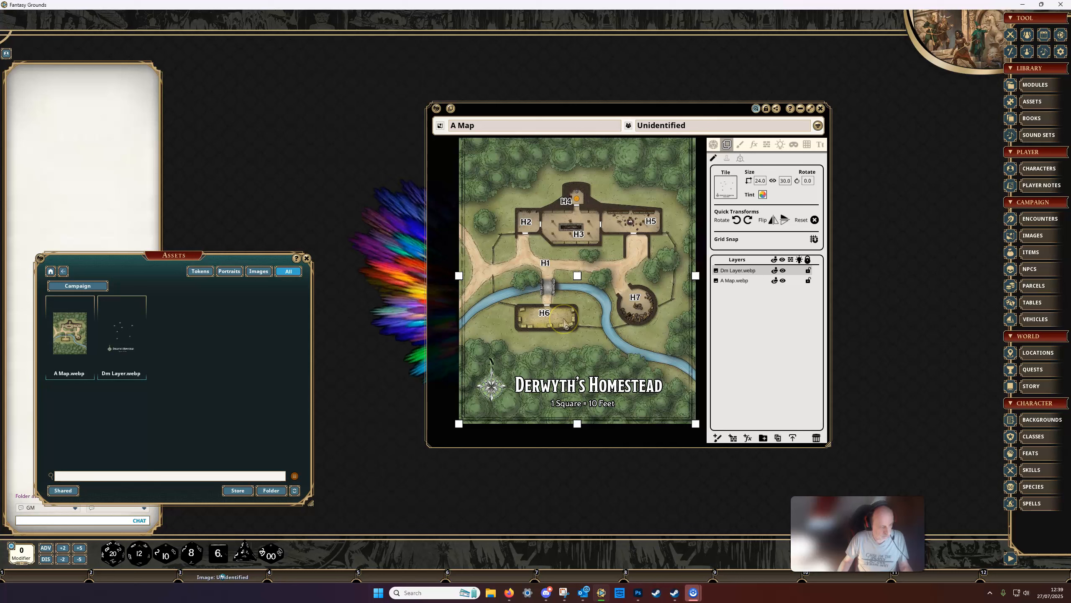
key(ctrl)
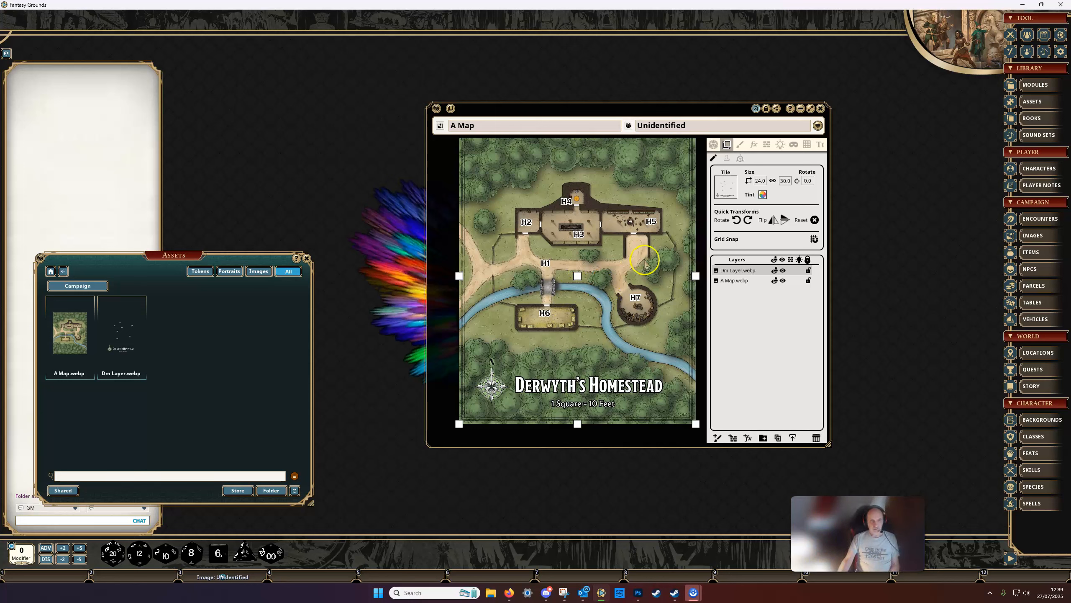
click(738, 282)
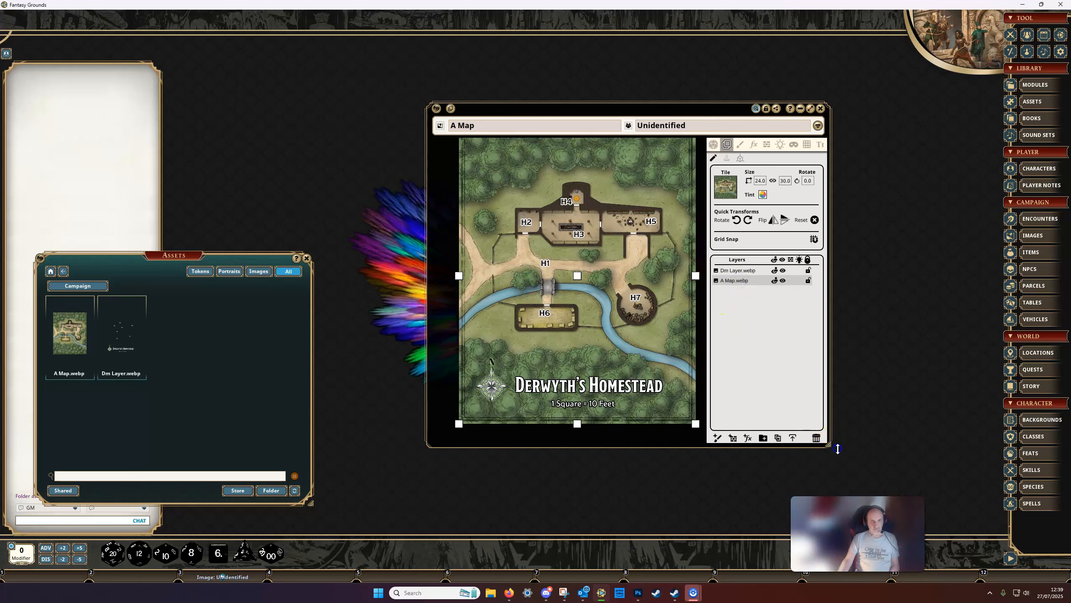
Enlarge the map's window and reposition it on the desktop.
drag(828, 445, 962, 478)
drag(670, 113, 572, 91)
scroll(504, 143, up, 5)
Open the map's grid settings and make the grid visible, with building H6 in close view.
click(842, 123)
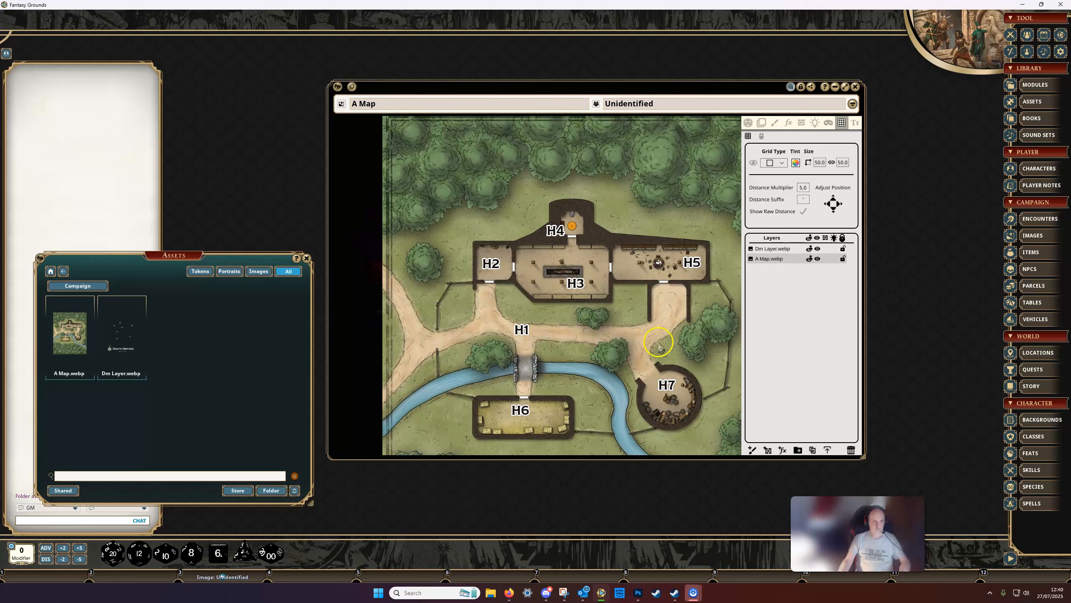
scroll(606, 336, up, 3)
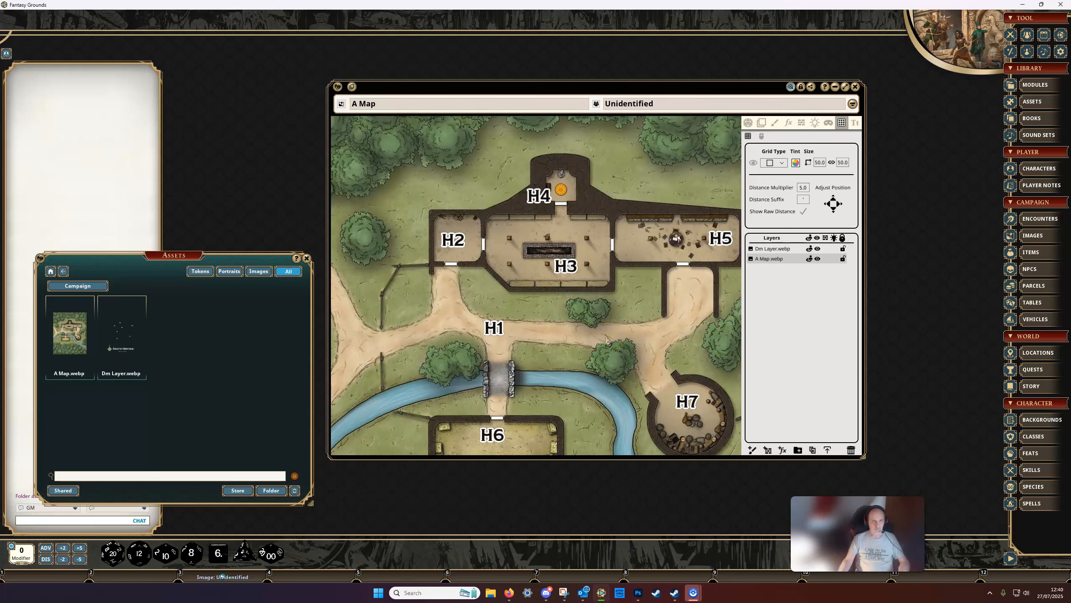
drag(603, 330, 643, 204)
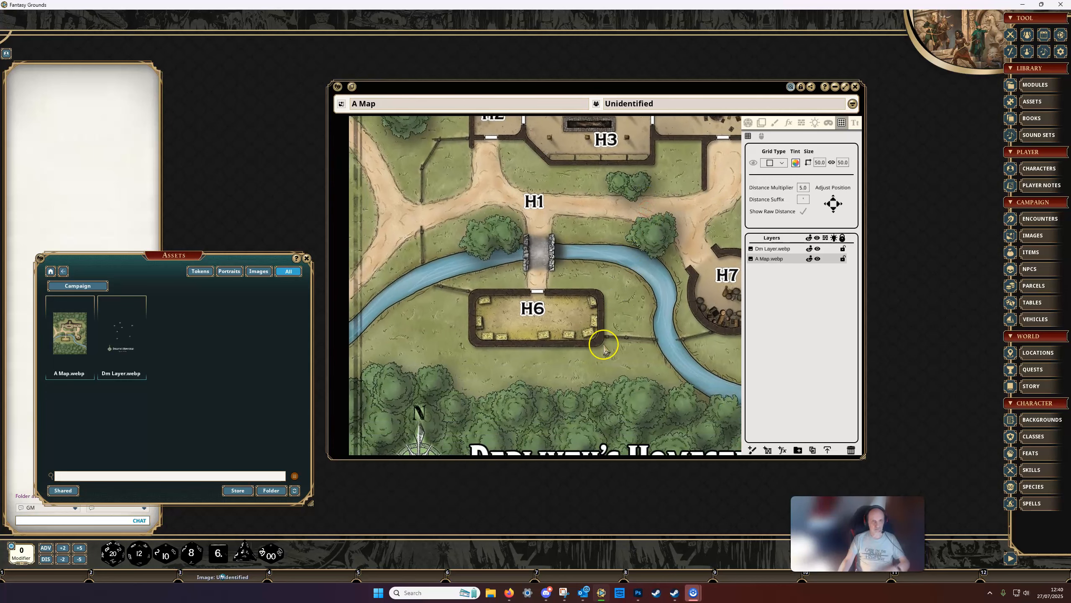
drag(604, 344, 575, 202)
scroll(512, 232, up, 1)
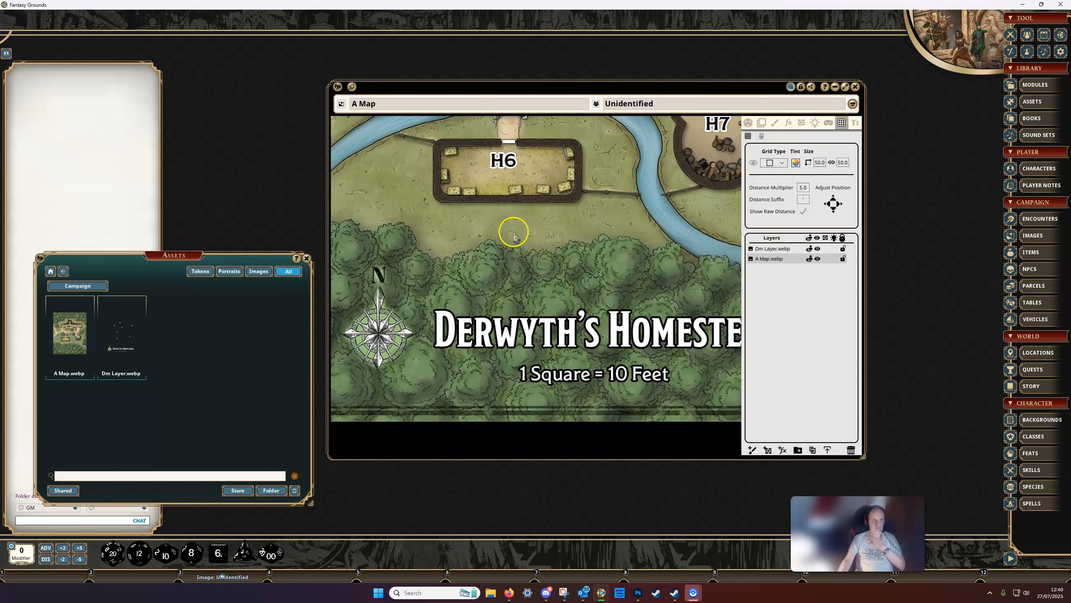
drag(514, 221, 519, 322)
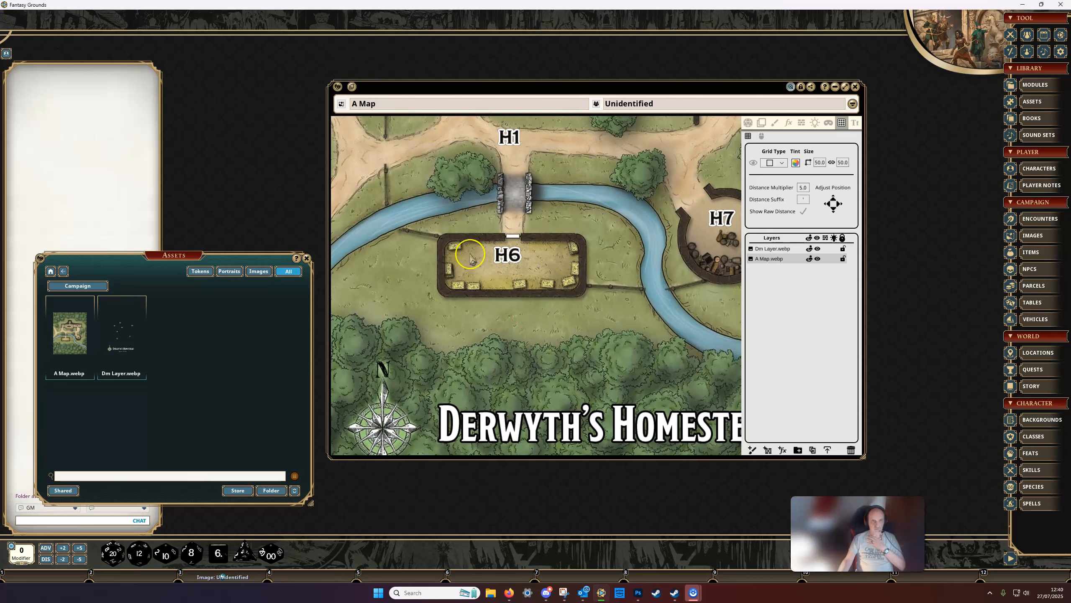
scroll(453, 272, up, 3)
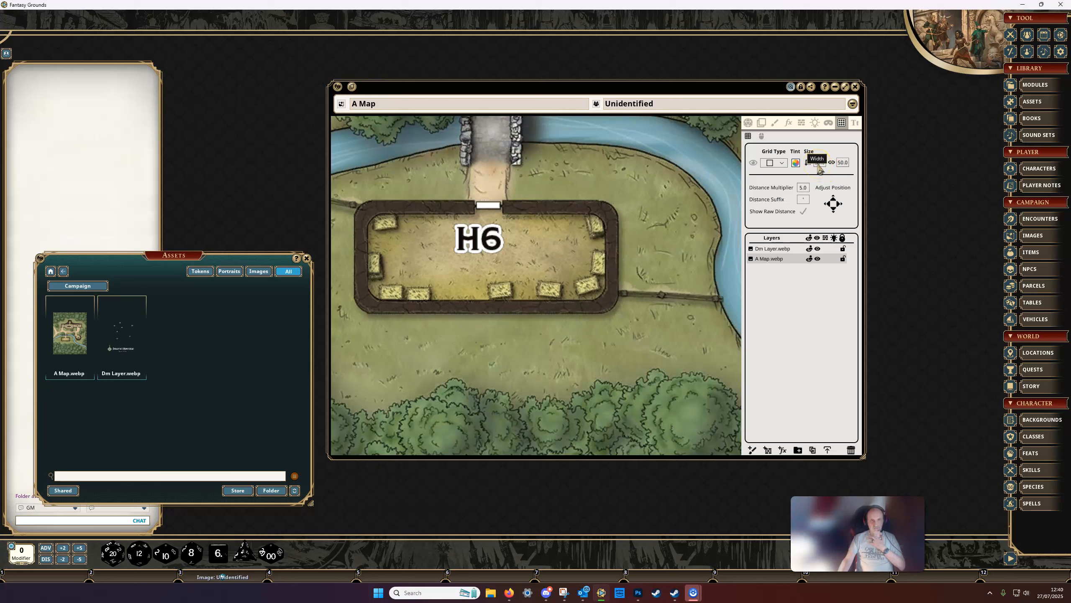
click(753, 162)
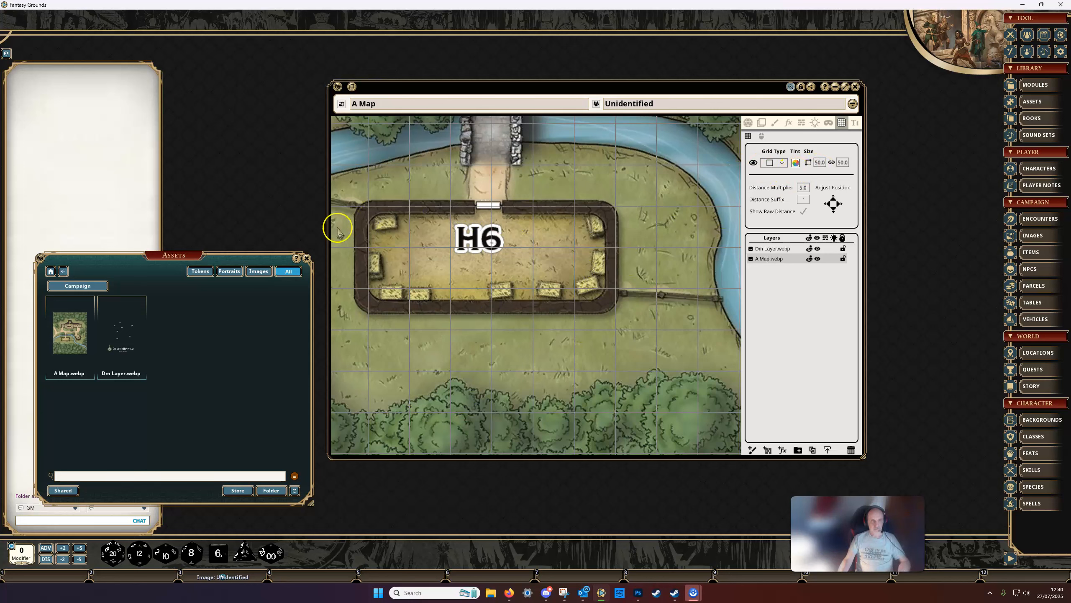
Set the grid size to 30 and nudge the grid upward.
click(819, 162)
text(30)
key(Return)
click(833, 200)
Compare the grid with building H3 and set the grid size to 30.5.
scroll(693, 206, down, 2)
drag(693, 206, 678, 401)
drag(627, 258, 601, 350)
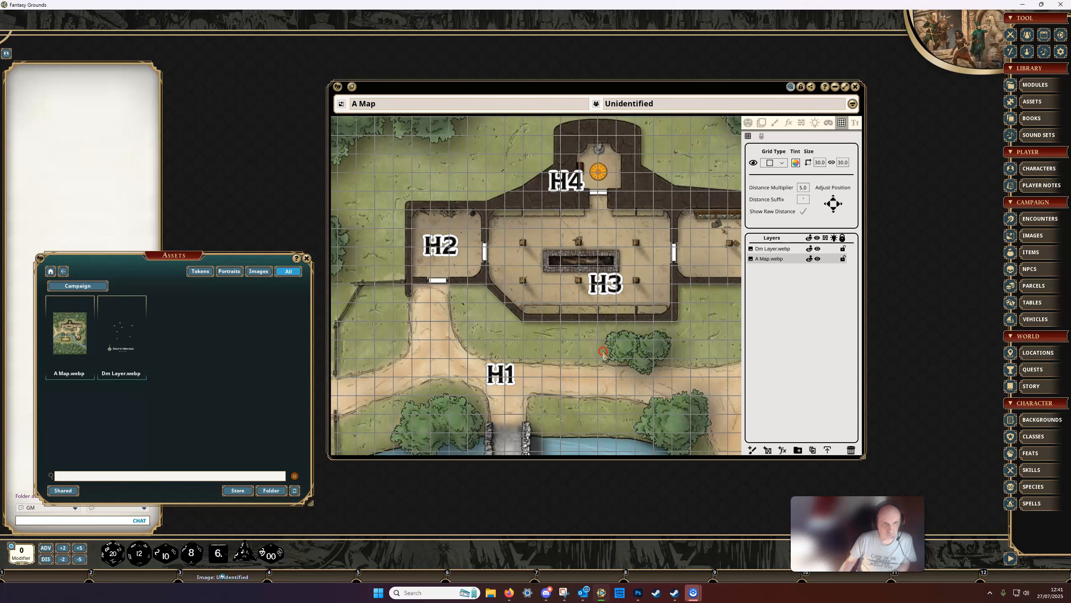
scroll(627, 258, up, 1)
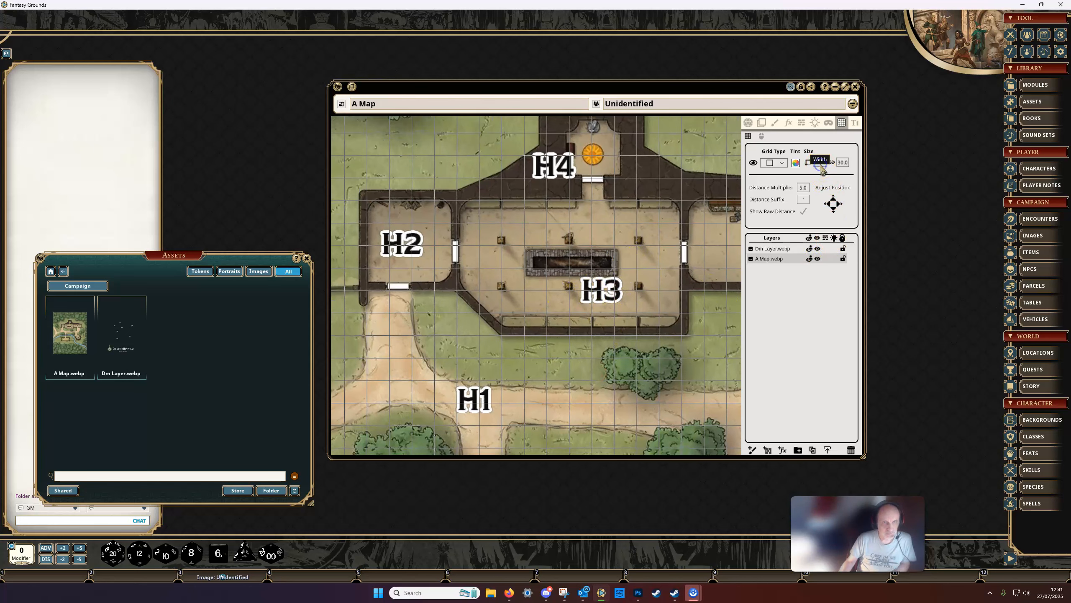
scroll(821, 165, up, 5)
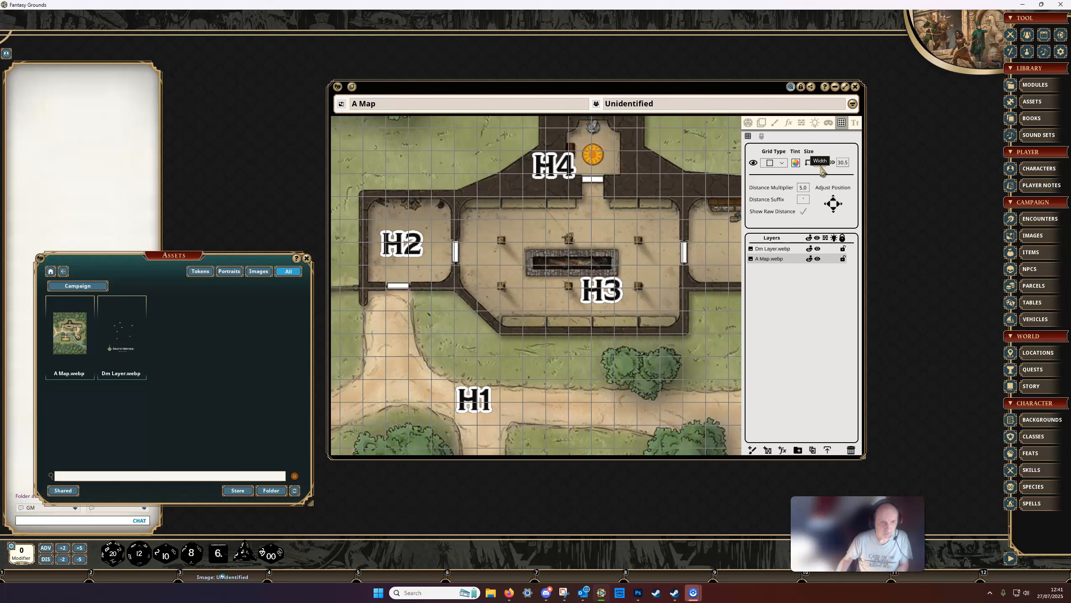
Nudge the grid's position in small increments to line it up with the walls of building H3.
click(834, 213)
click(834, 213)
click(834, 213)
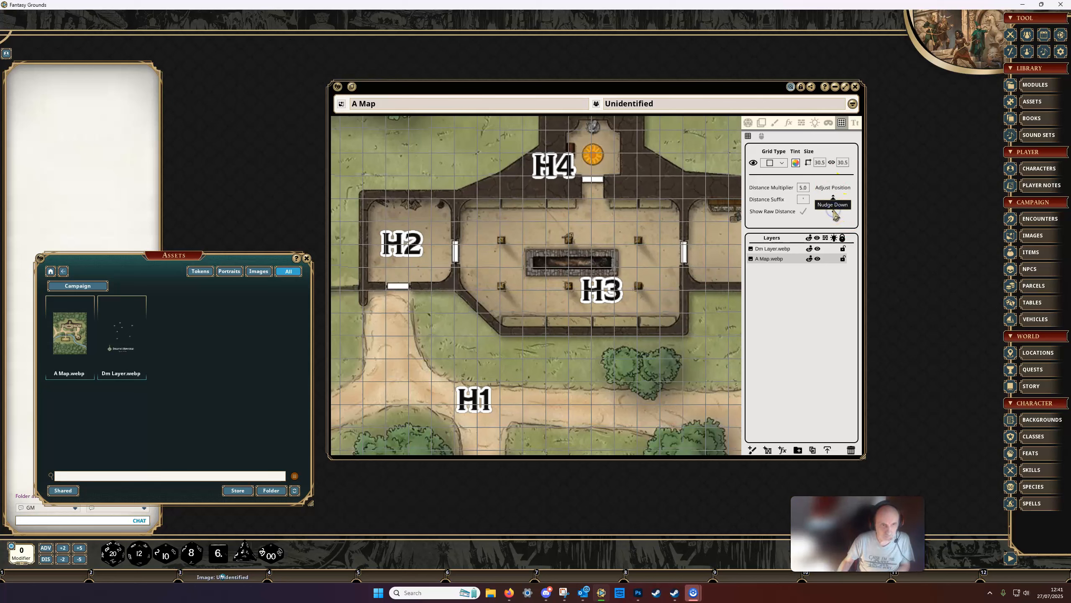
click(839, 208)
click(839, 210)
click(834, 203)
click(834, 204)
click(834, 204)
click(834, 204)
click(834, 204)
click(834, 205)
Check the grid's alignment against the buildings and paths across the map.
scroll(707, 329, up, 2)
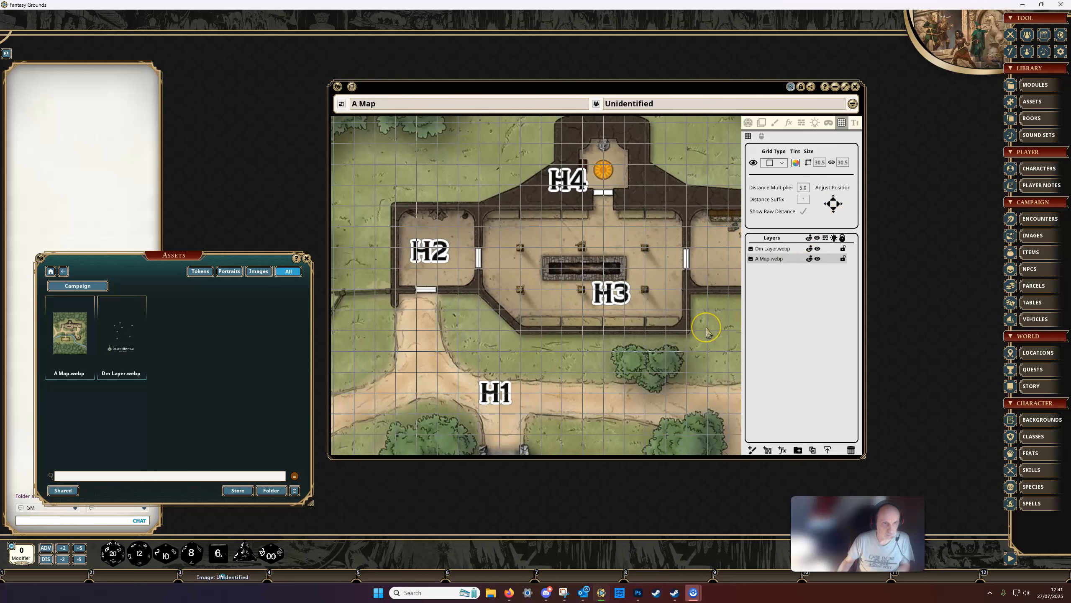
drag(683, 374, 463, 352)
drag(494, 233, 685, 160)
scroll(605, 268, down, 1)
scroll(606, 270, down, 3)
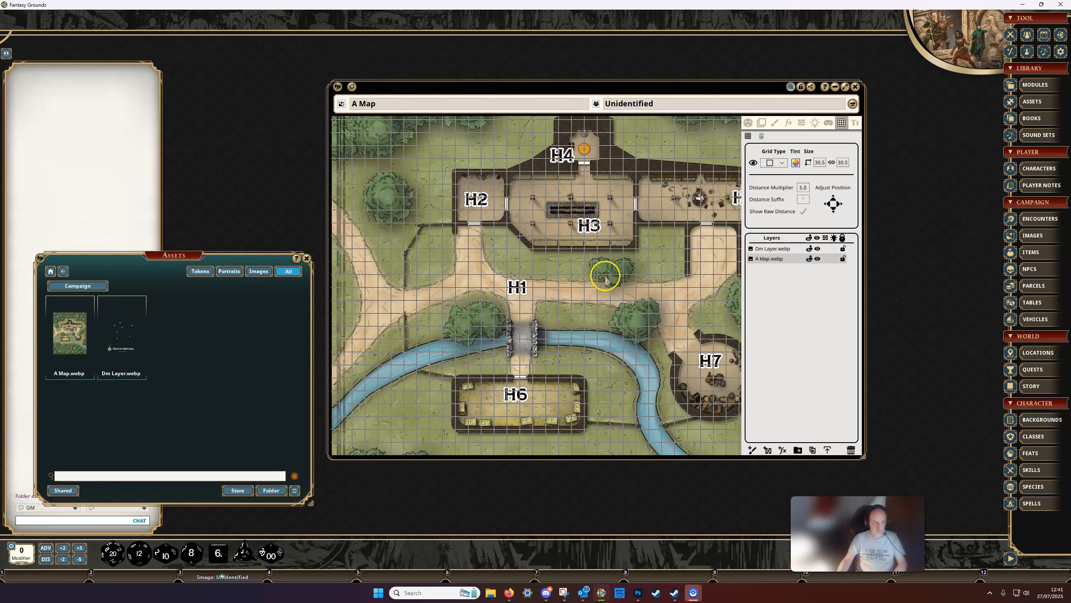
drag(605, 270, 561, 273)
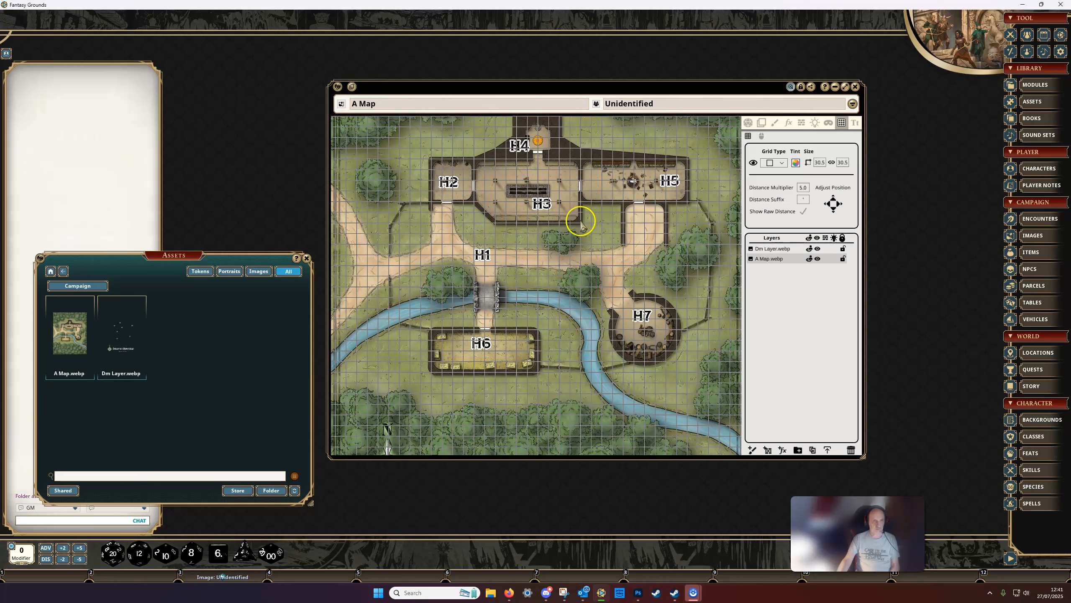
drag(581, 220, 594, 244)
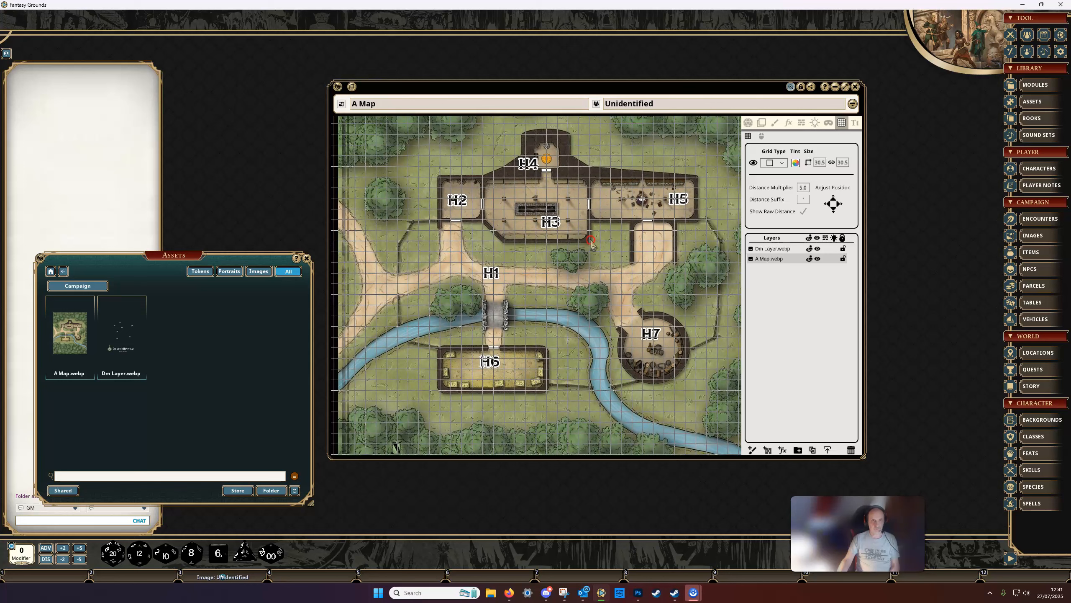
Set the grid's tint to white with an alpha of 96.
click(798, 164)
drag(532, 227, 755, 239)
drag(770, 348, 756, 349)
scroll(612, 350, down, 1)
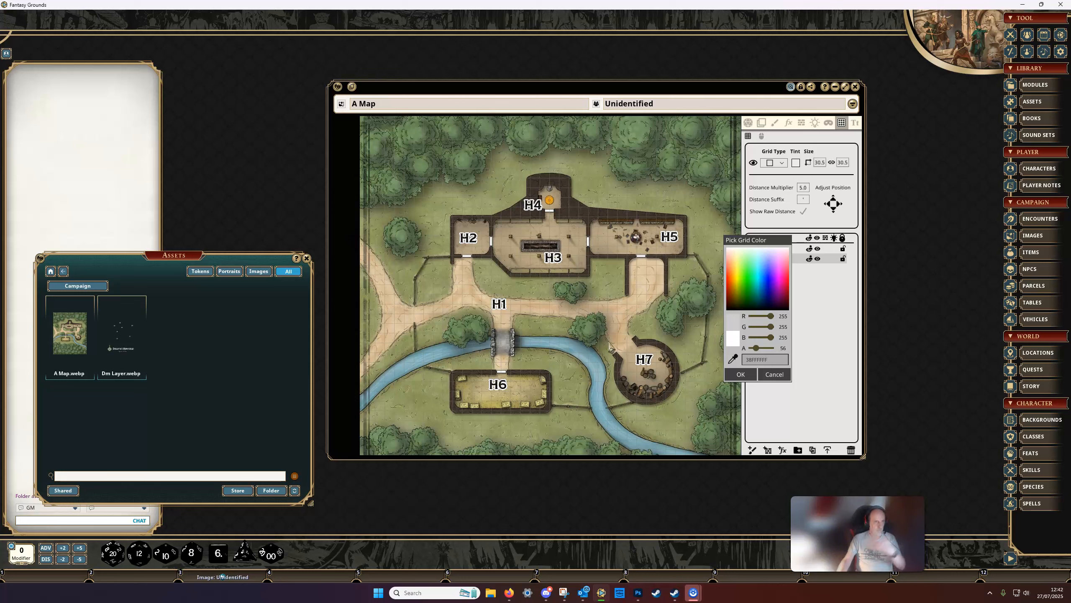
click(741, 374)
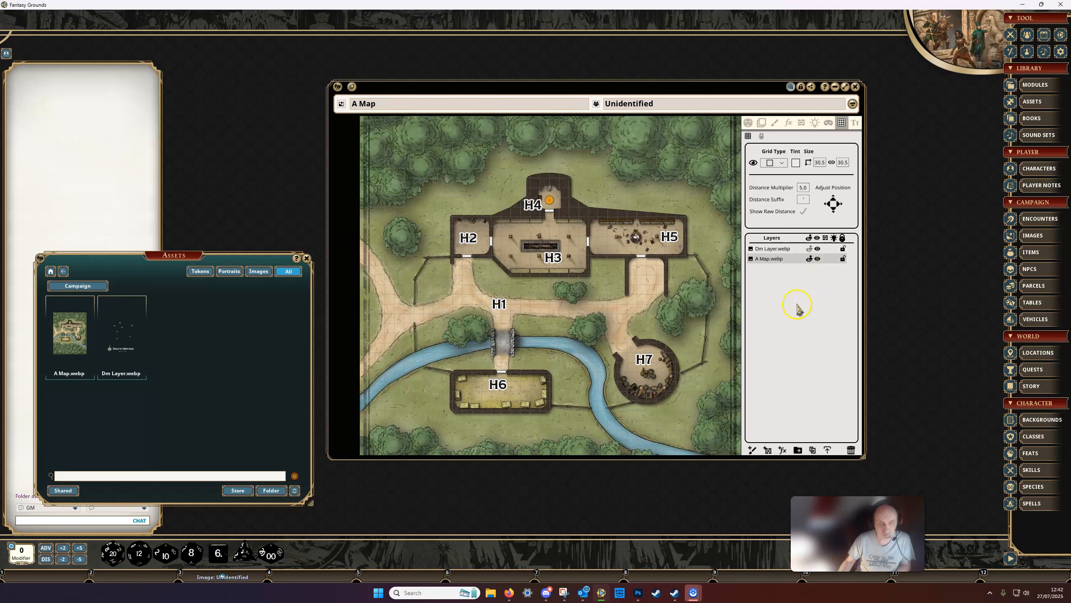
Hide the Dm Layer.webp layer to view the map without labels, and show it again.
click(817, 250)
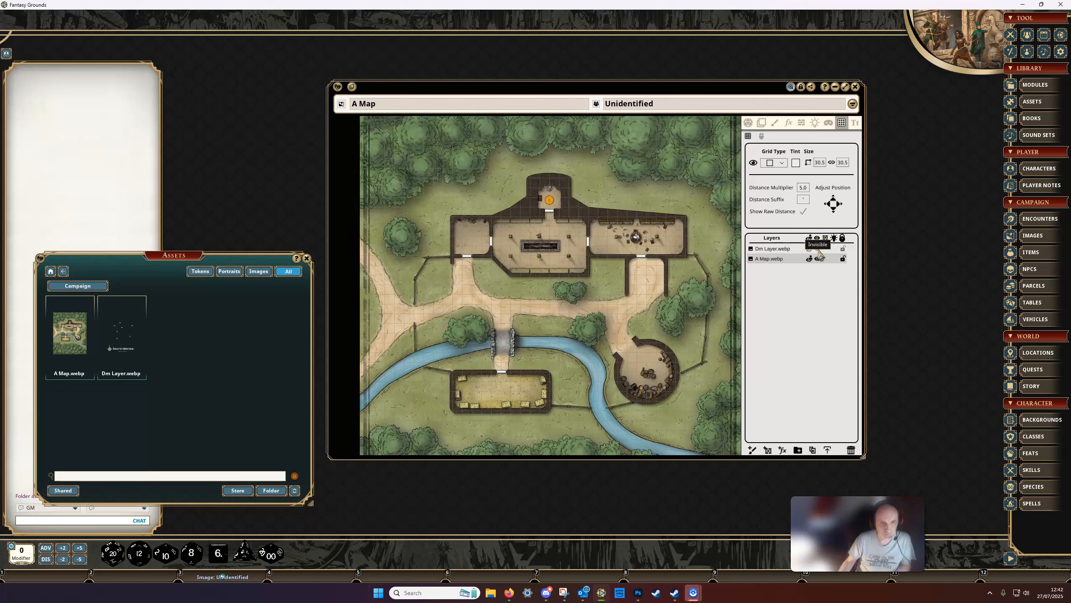
click(818, 250)
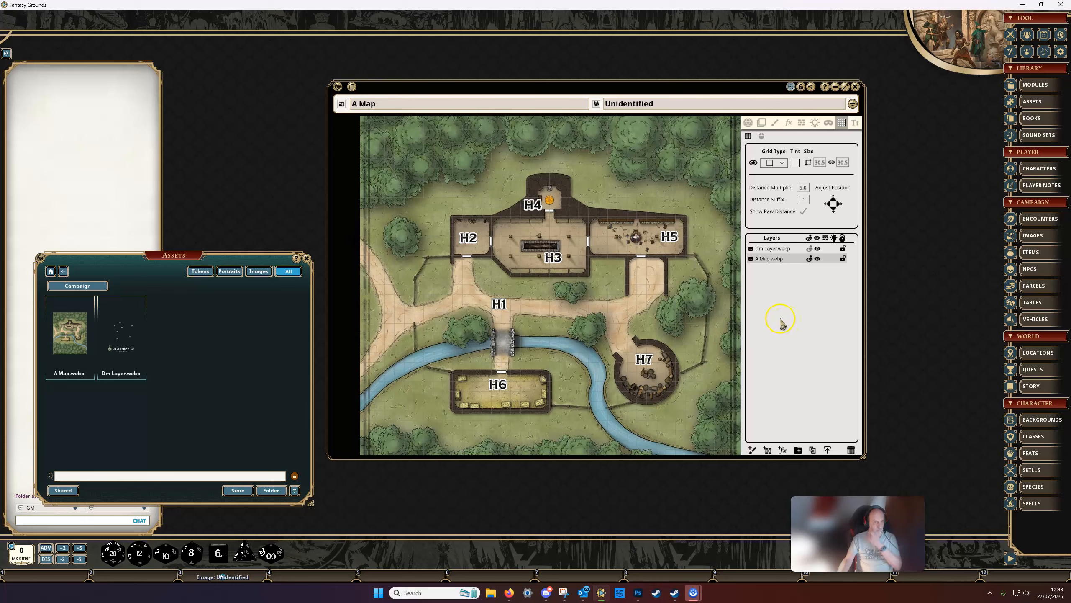
scroll(617, 323, down, 3)
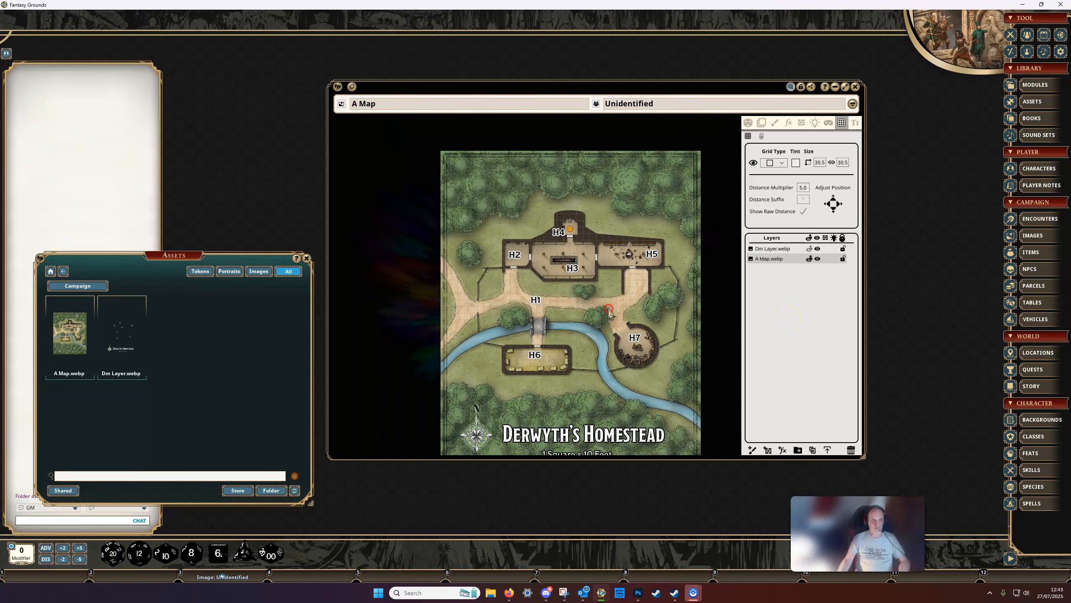